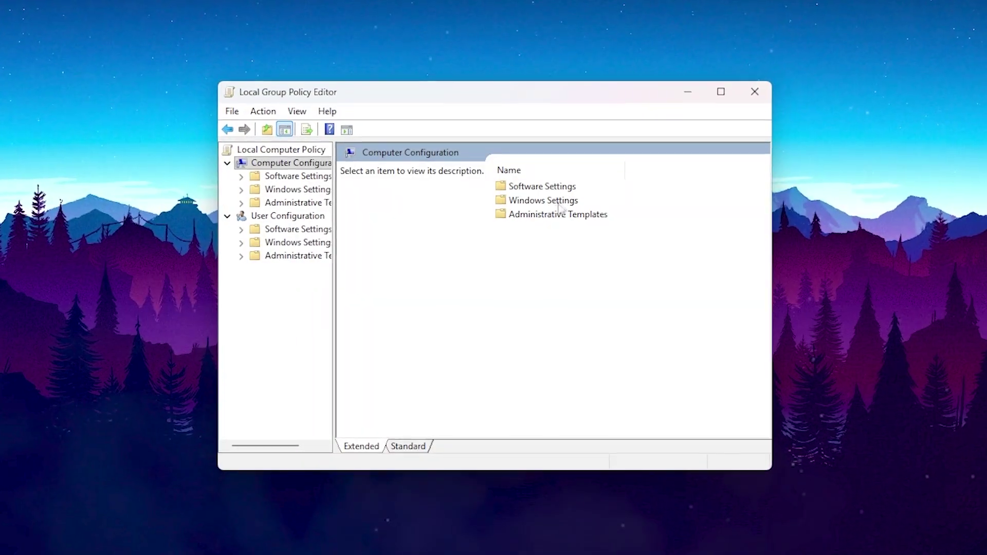
double_click(554, 214)
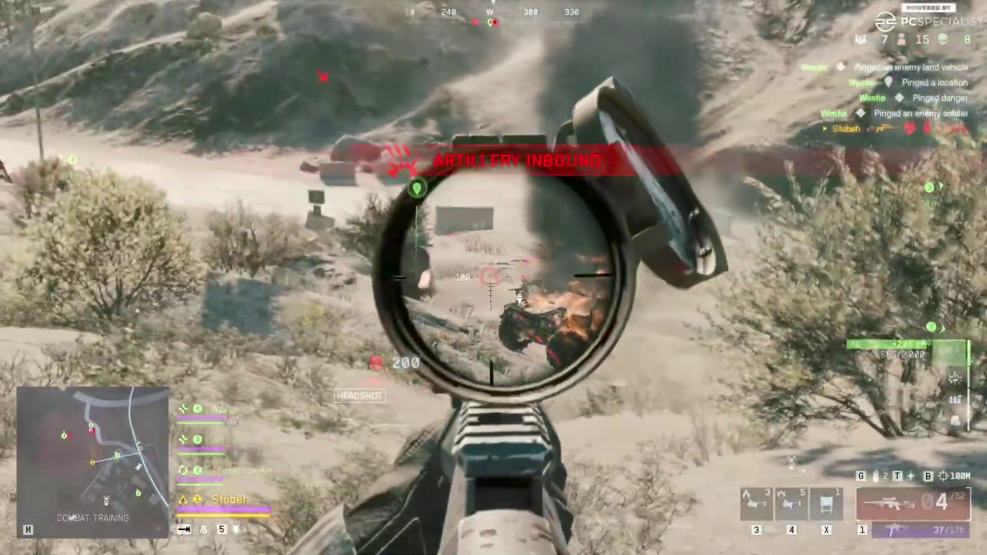
left_click(493, 277)
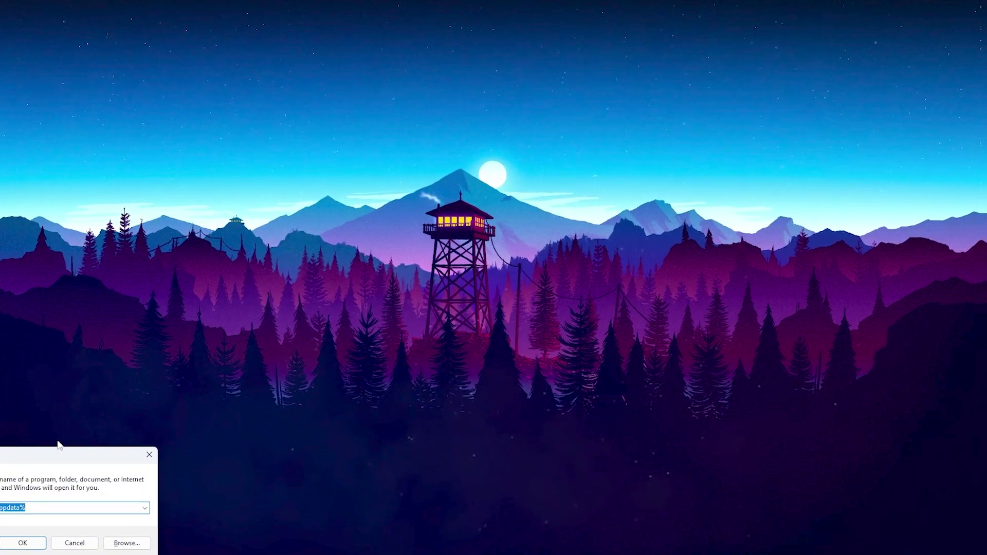
Launch the Local Group Policy Editor by running gpedit.msc and move its window toward the middle of the desktop.
left_click_drag(59, 445, 435, 228)
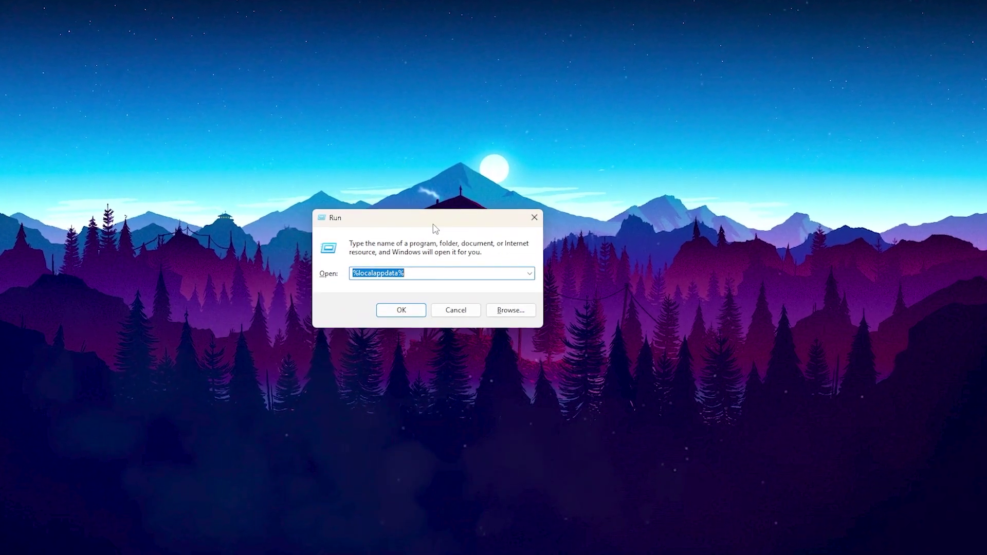
type("gpedit.msc")
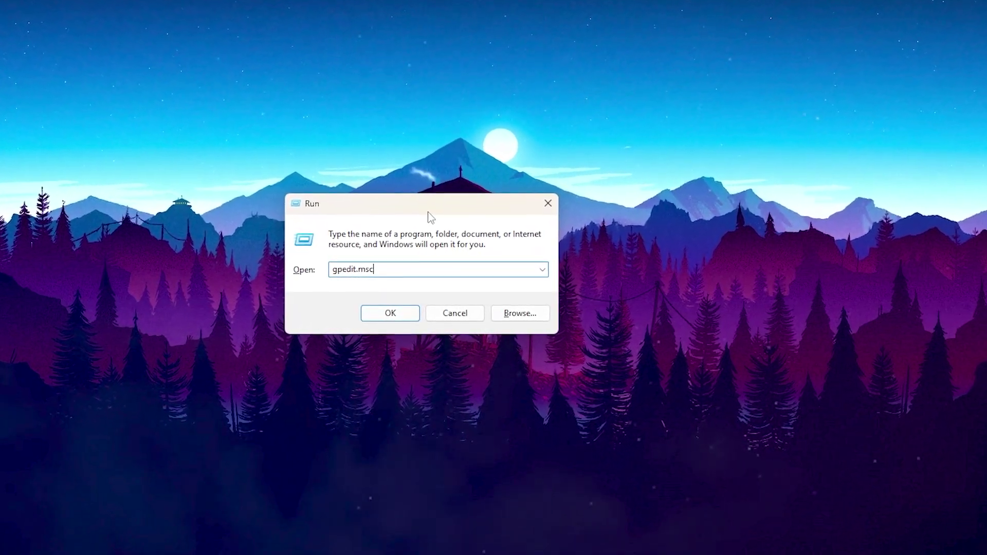
key("Return")
left_click_drag(272, 24, 595, 86)
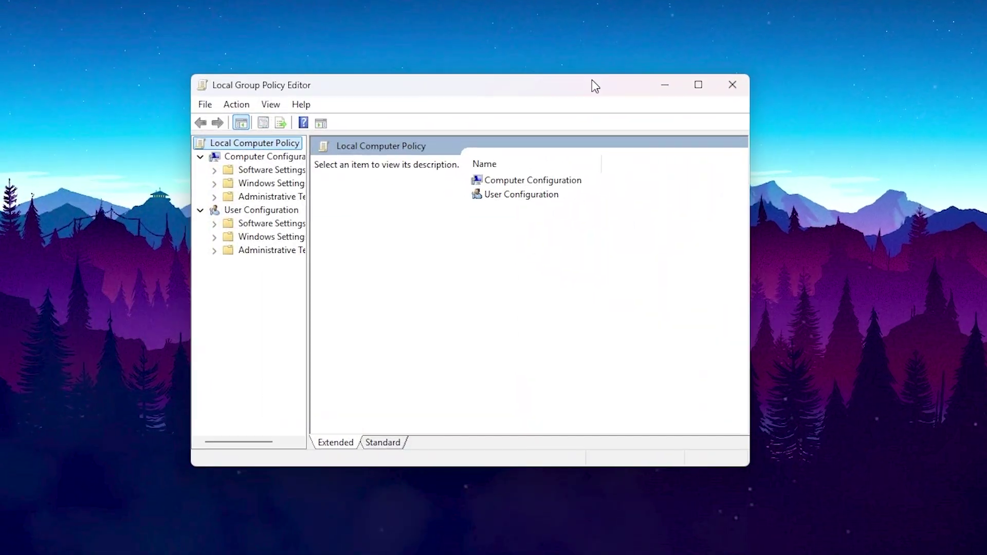
Set Turn off Power Throttling to Enabled under Computer Configuration > Administrative Templates > System > Power Management > Power Throttling Settings.
double_click(549, 173)
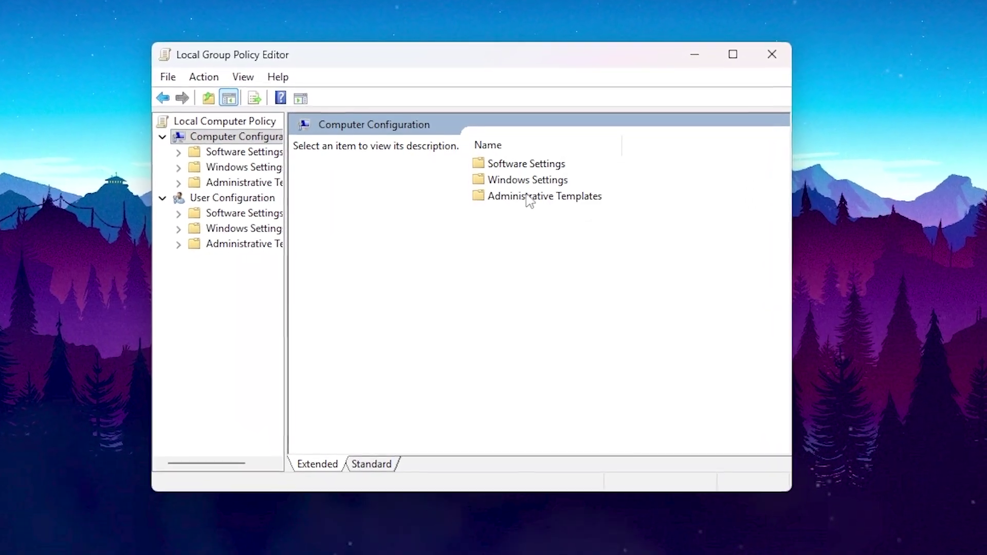
double_click(530, 197)
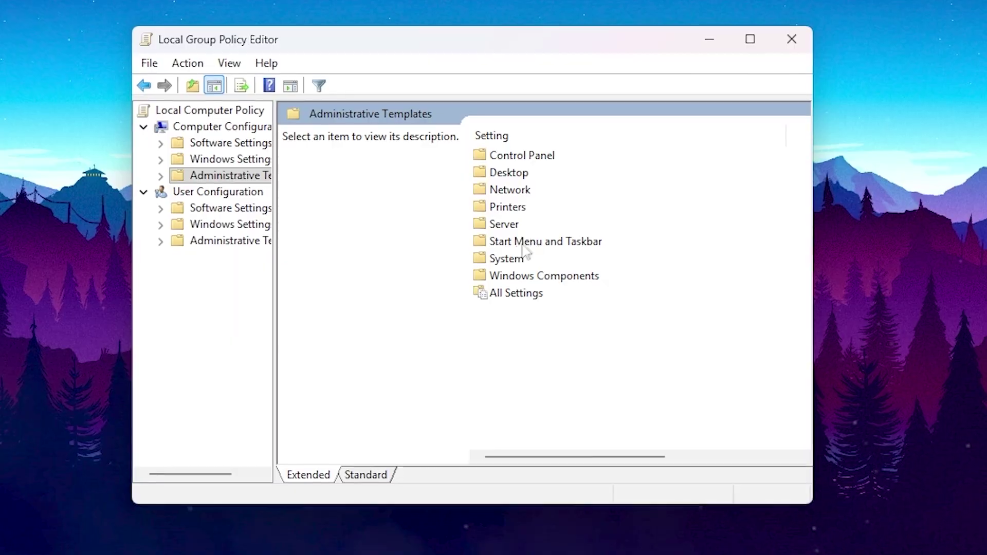
double_click(517, 258)
scroll(530, 277, "down", 3)
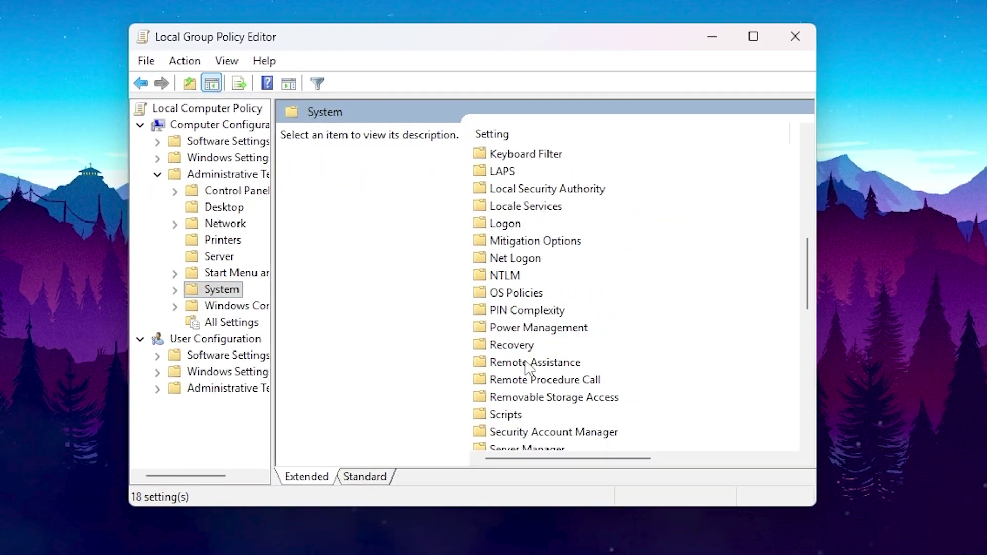
double_click(543, 328)
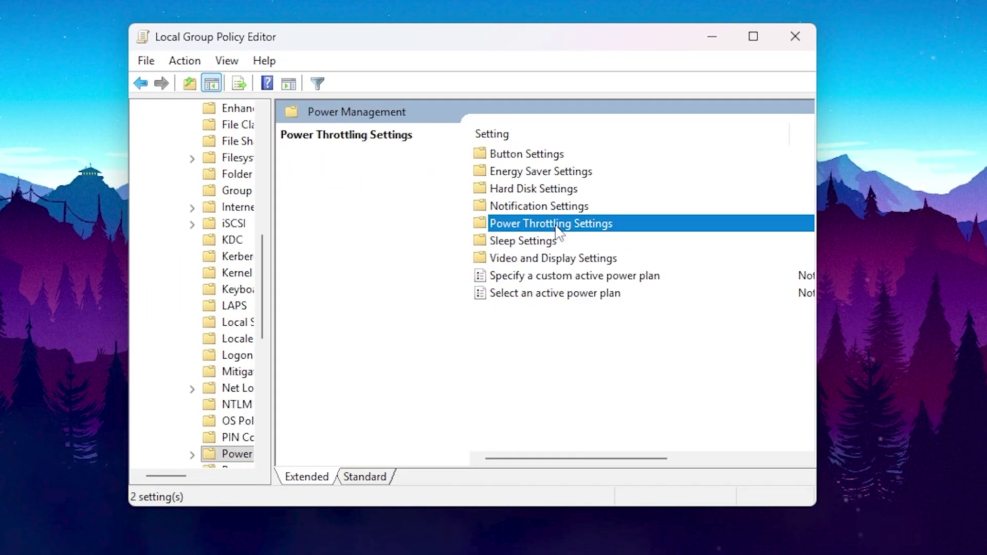
double_click(568, 156)
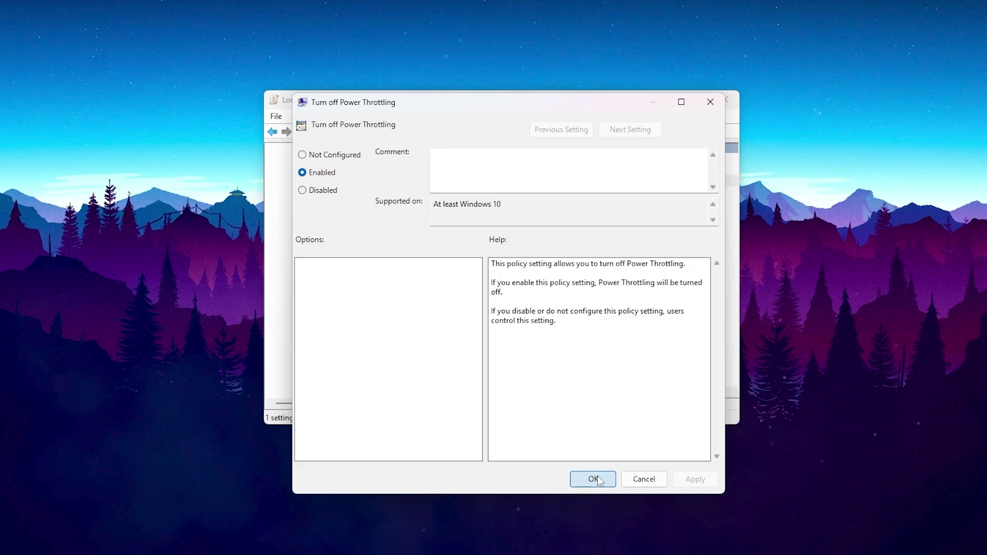
left_click(597, 479)
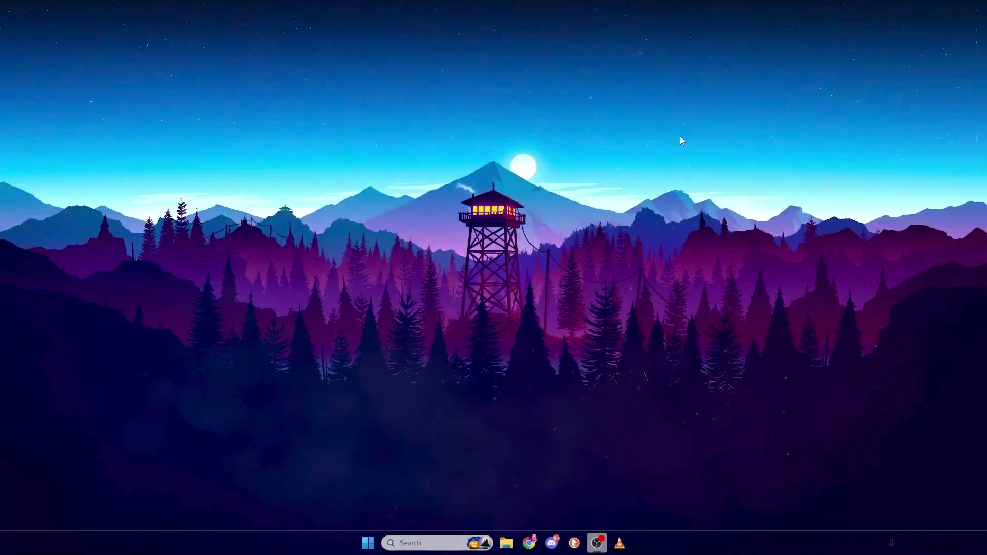
Open Device Manager, move its window toward the middle of the desktop and expand the System devices category.
key("super+x")
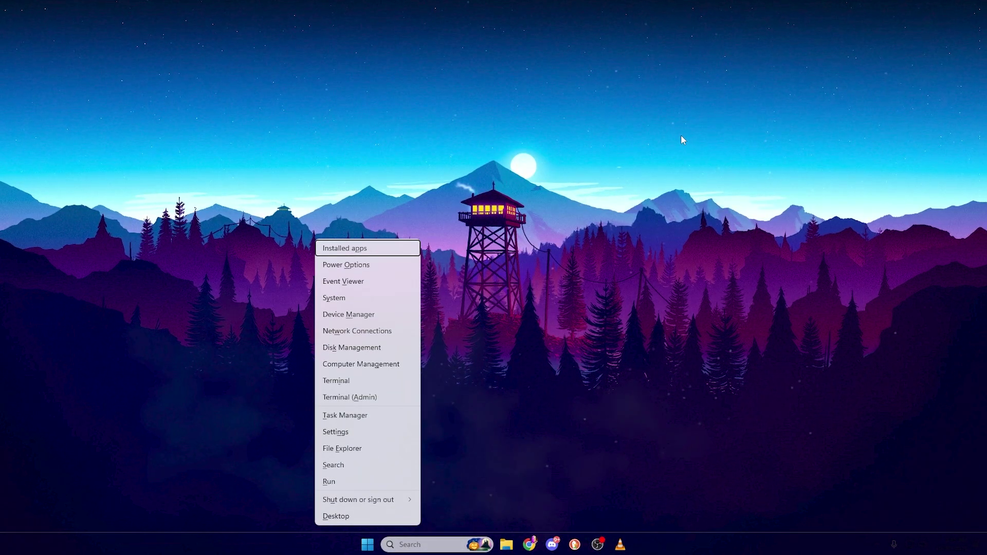
left_click(342, 315)
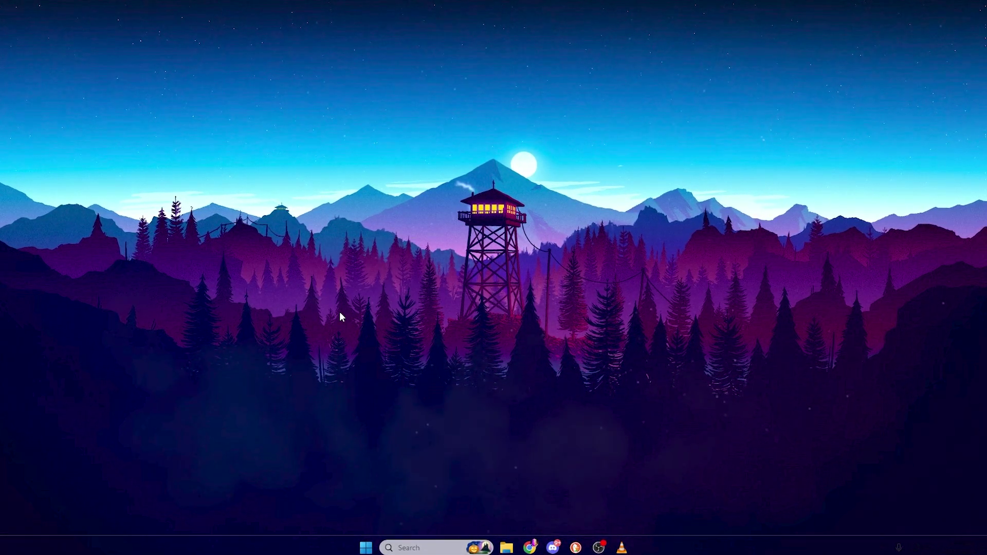
left_click_drag(294, 35, 530, 90)
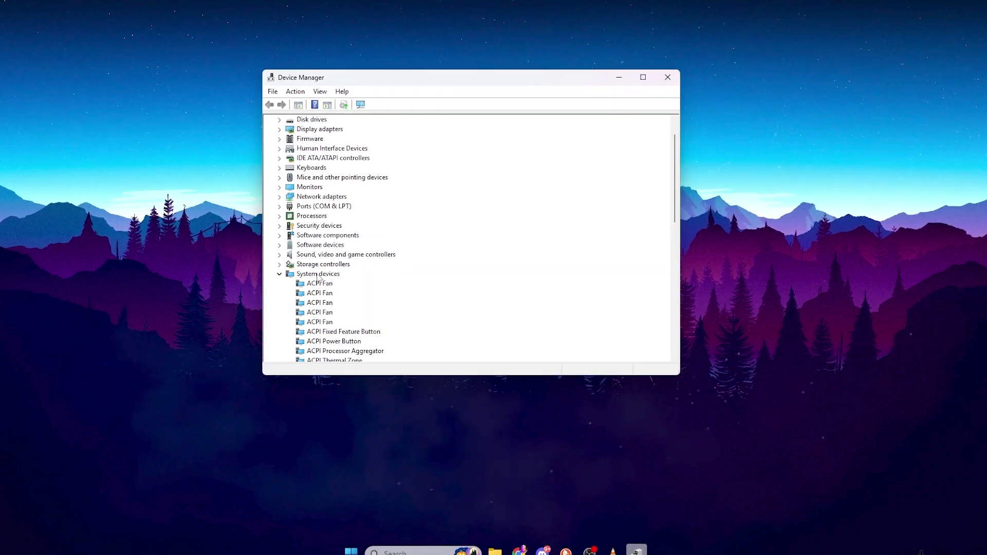
Check whether the High precision event timer under System devices is disabled, and close Device Manager.
scroll(318, 277, "down", 3)
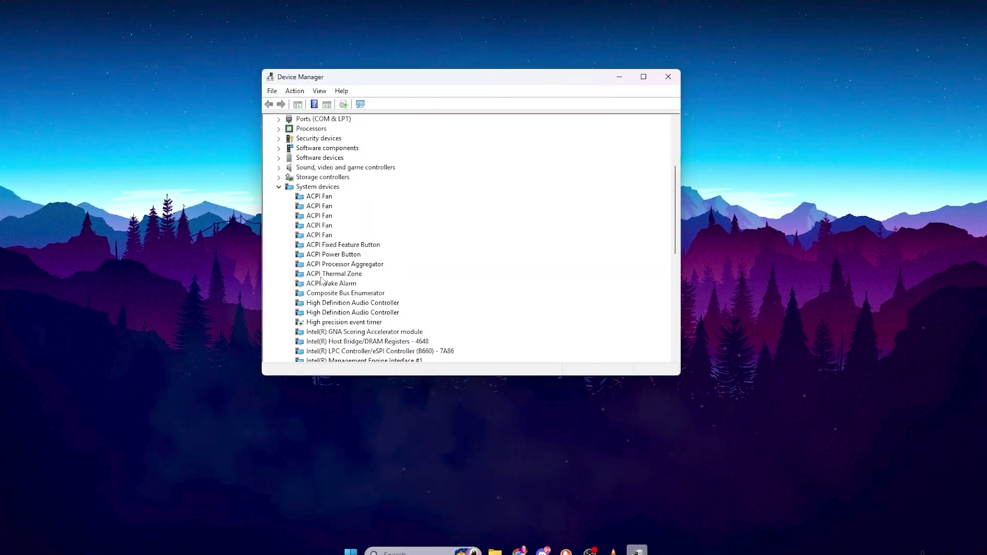
right_click(336, 328)
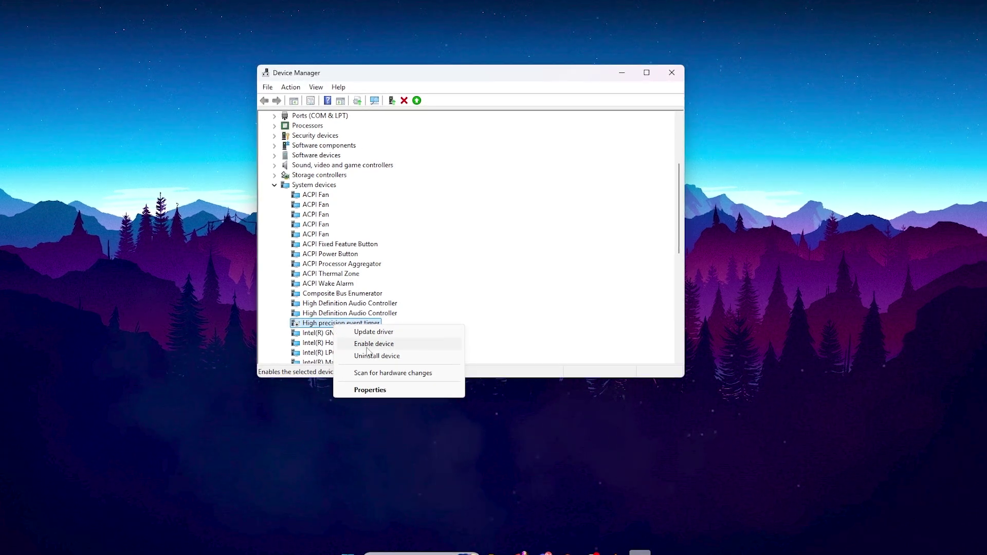
left_click(530, 322)
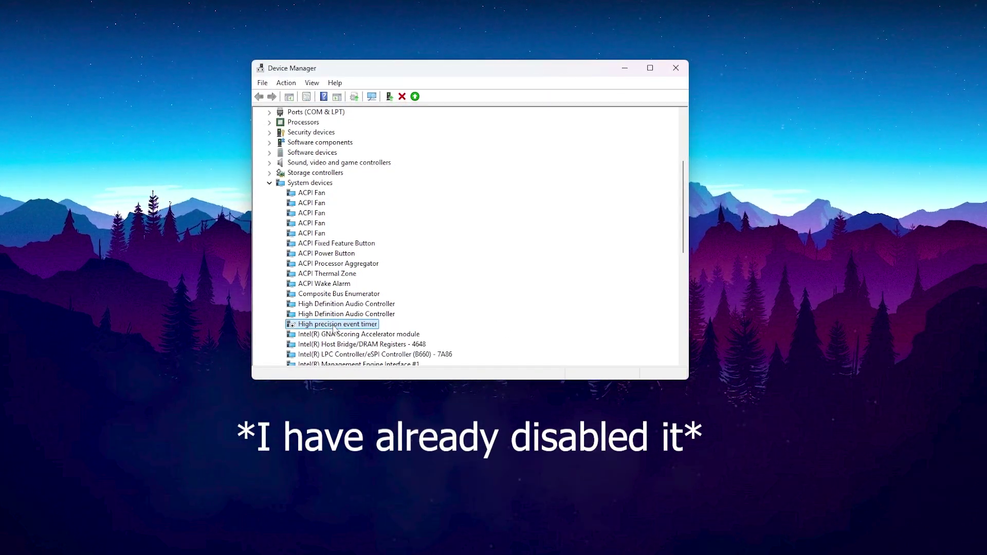
scroll(419, 307, "down", 1)
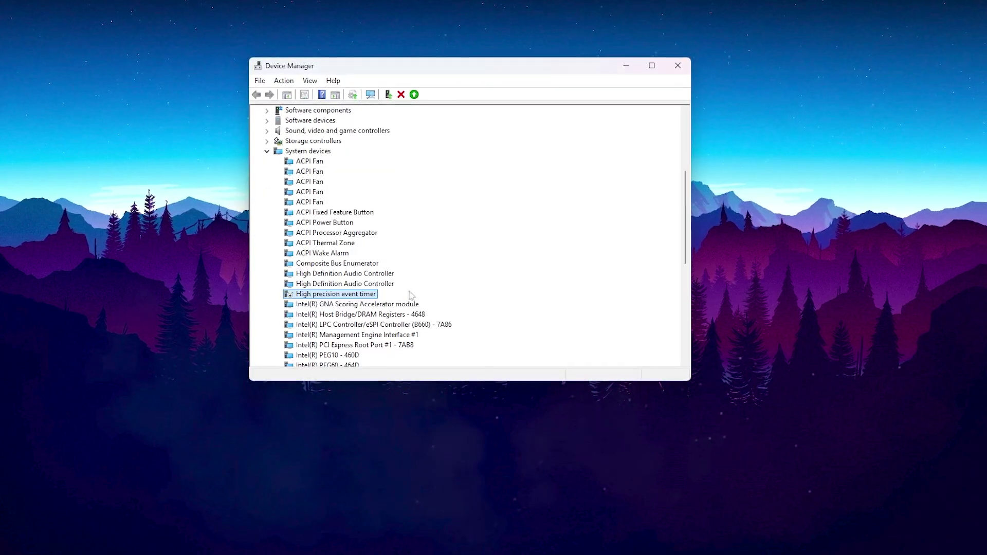
left_click(684, 66)
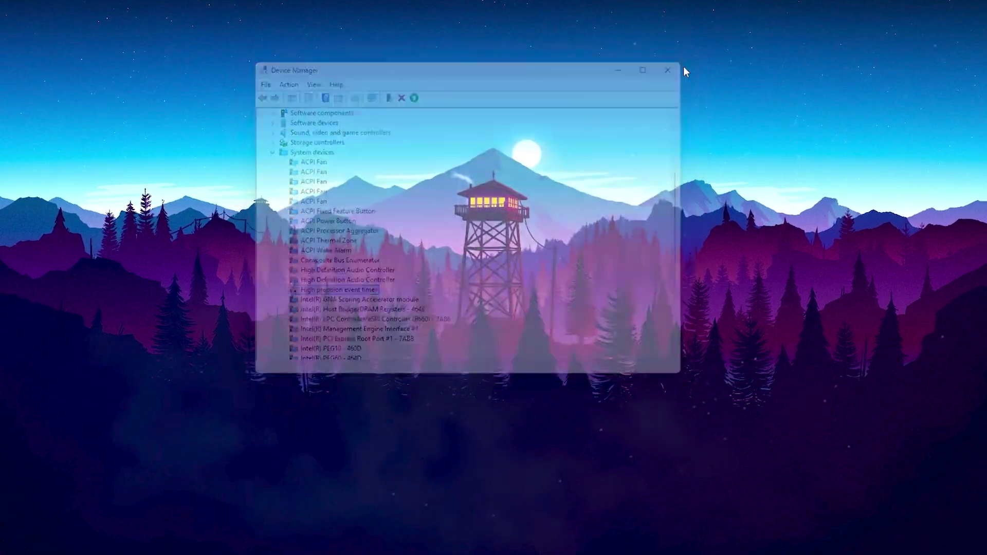
Search Windows for Command Prompt and launch it as administrator, allowing it to make changes to the device.
key("super+s")
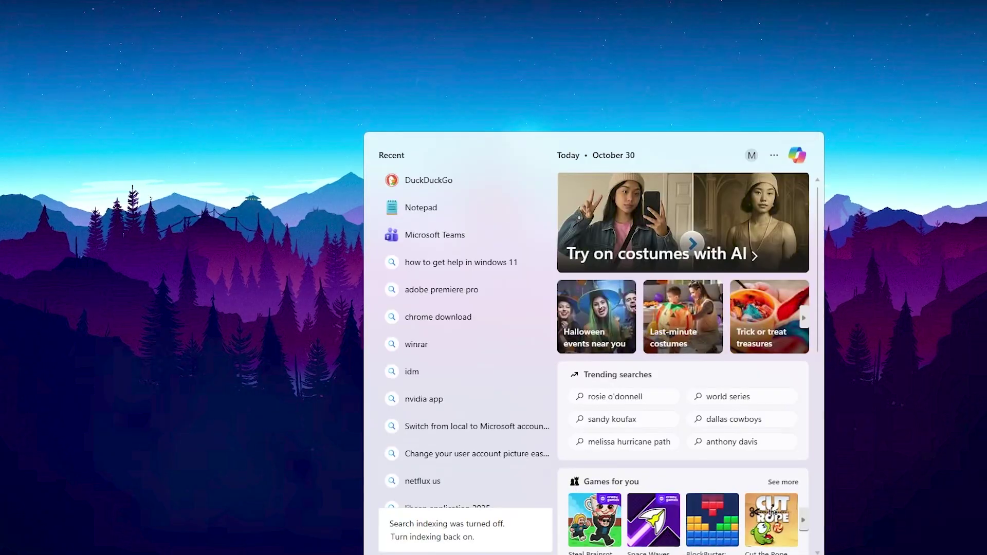
type("cmom")
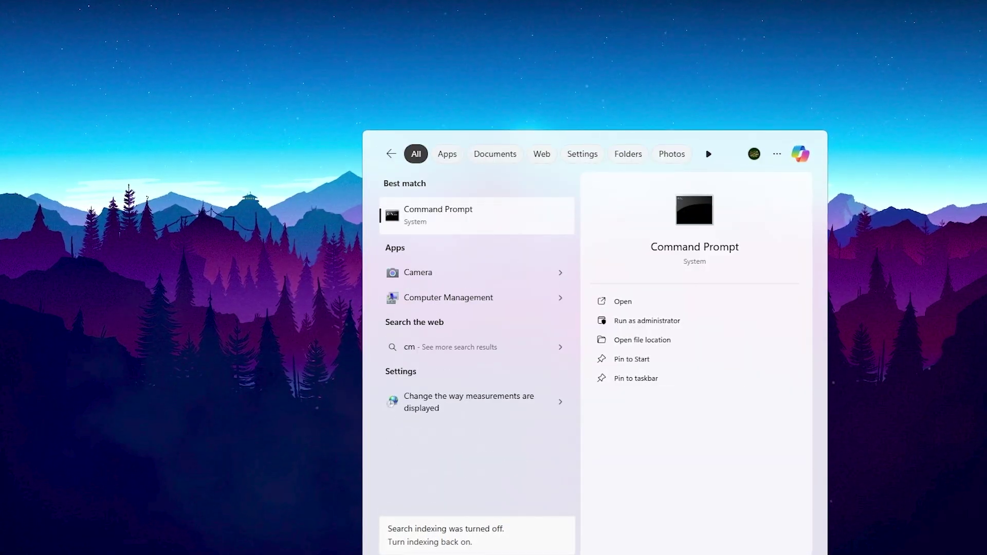
key("BackSpace")
key("BackSpace")
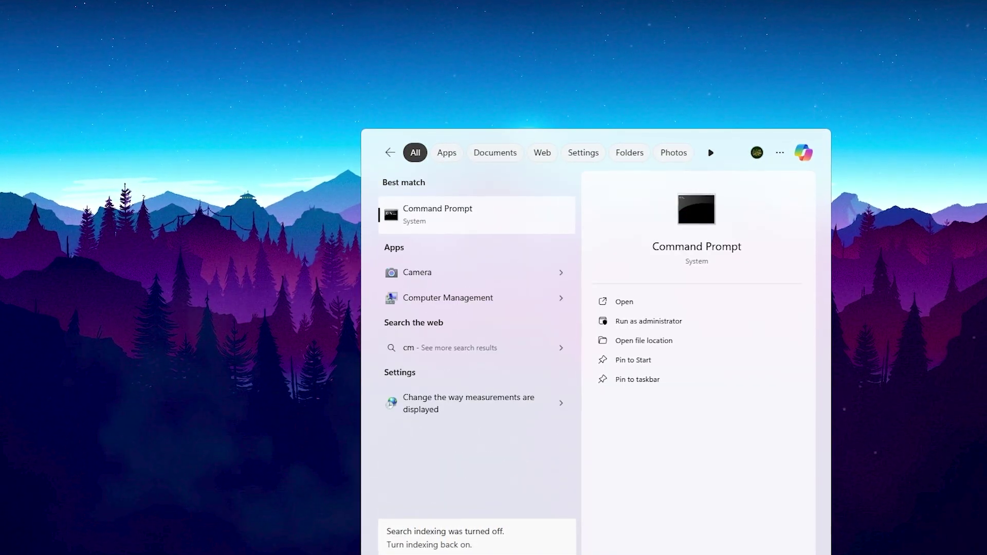
type("d")
right_click(473, 220)
left_click(512, 234)
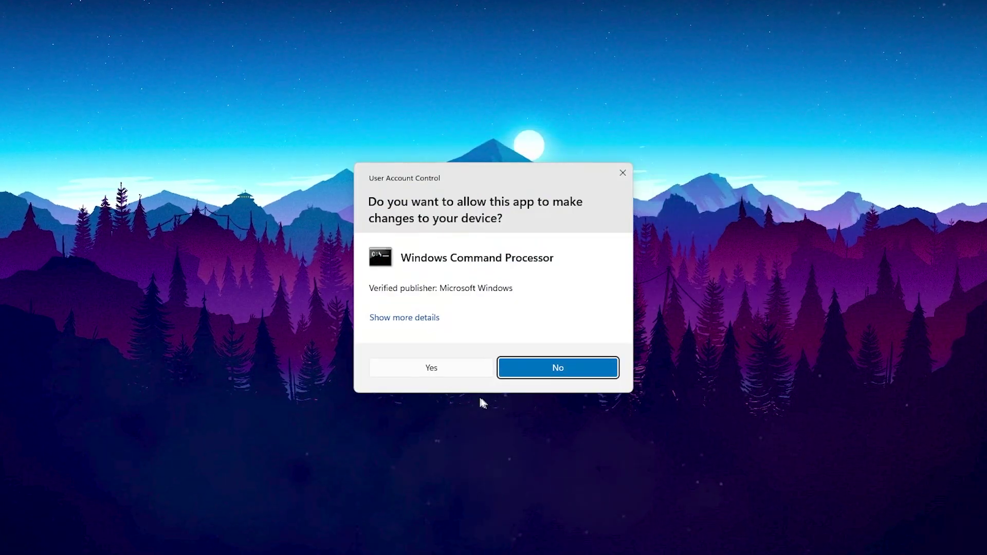
left_click(444, 372)
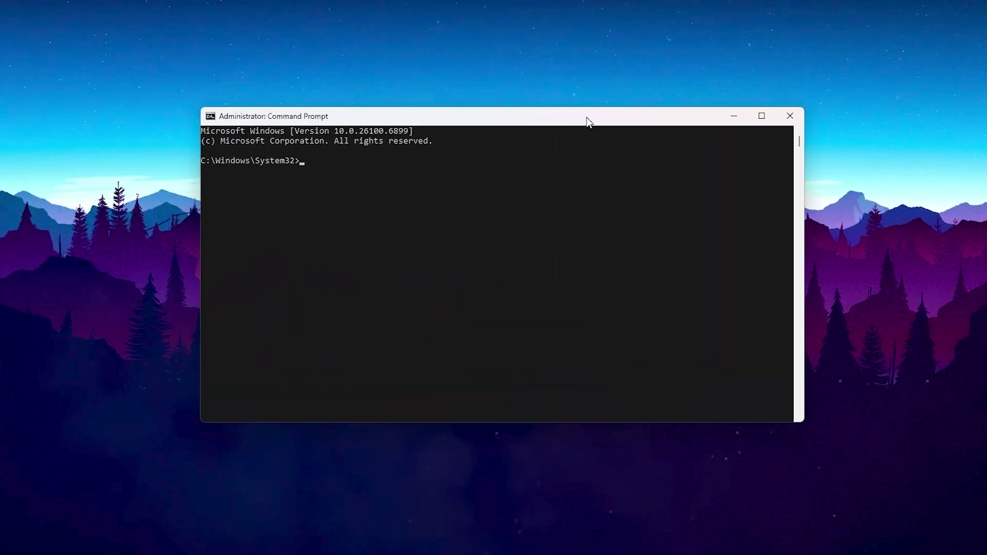
Run the command bcdedit /deletevalue useplatformclock in the administrator Command Prompt.
key("ctrl+v")
key("Return")
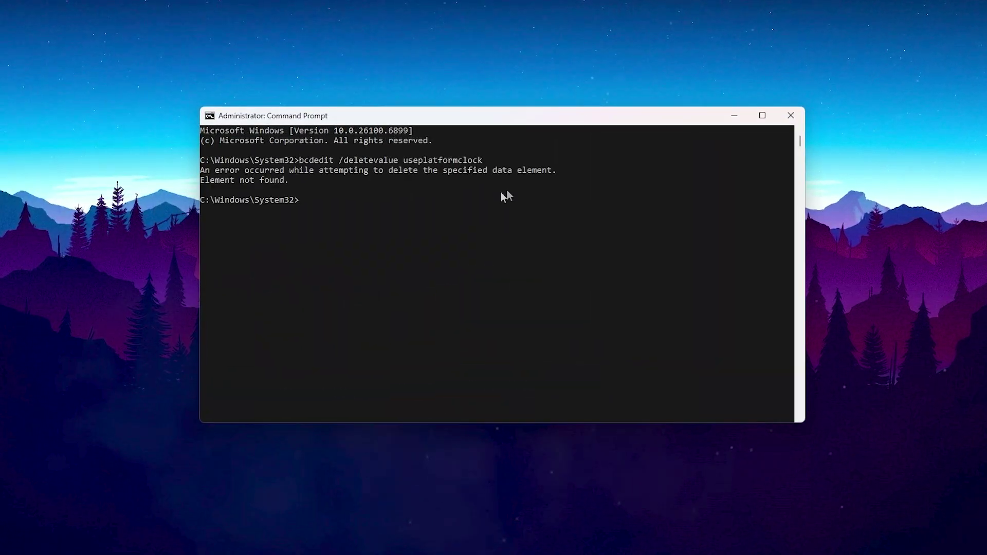
left_click_drag(297, 161, 481, 164)
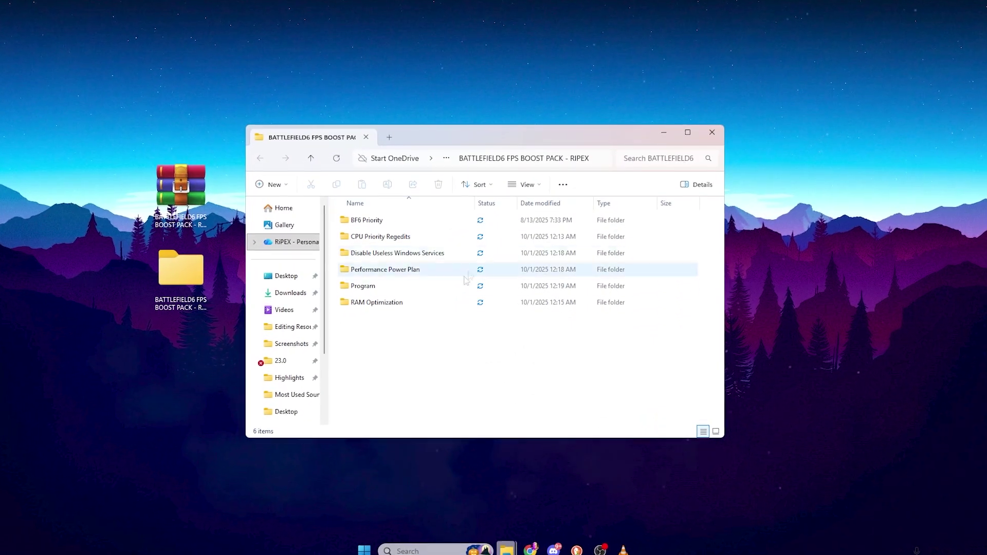
left_click_drag(410, 349, 319, 220)
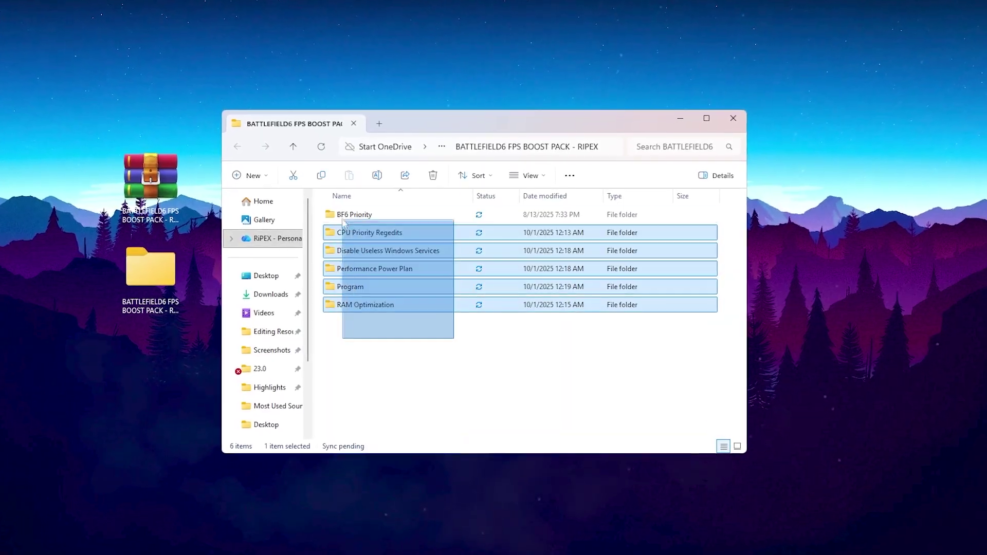
key("ctrl+a")
left_click(397, 346)
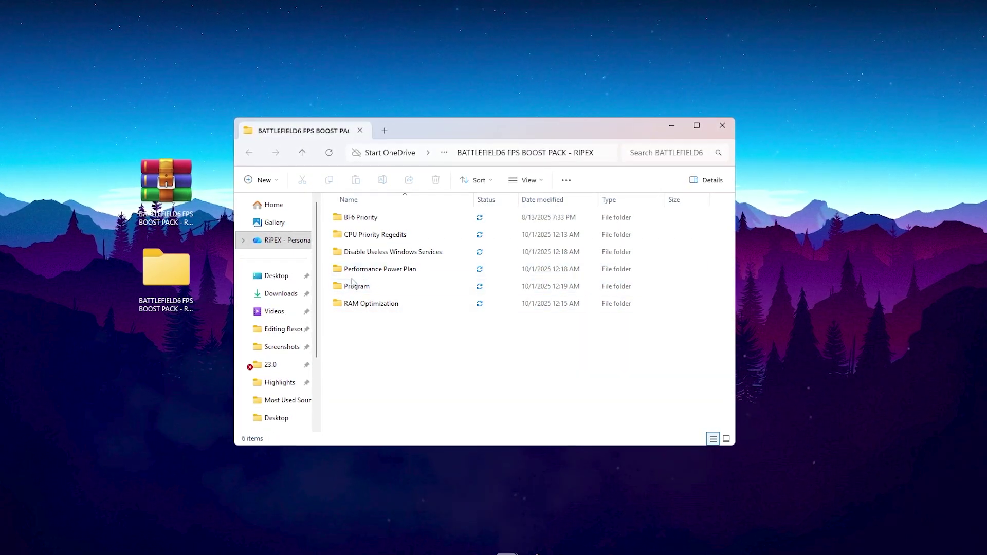
left_click_drag(463, 327, 347, 214)
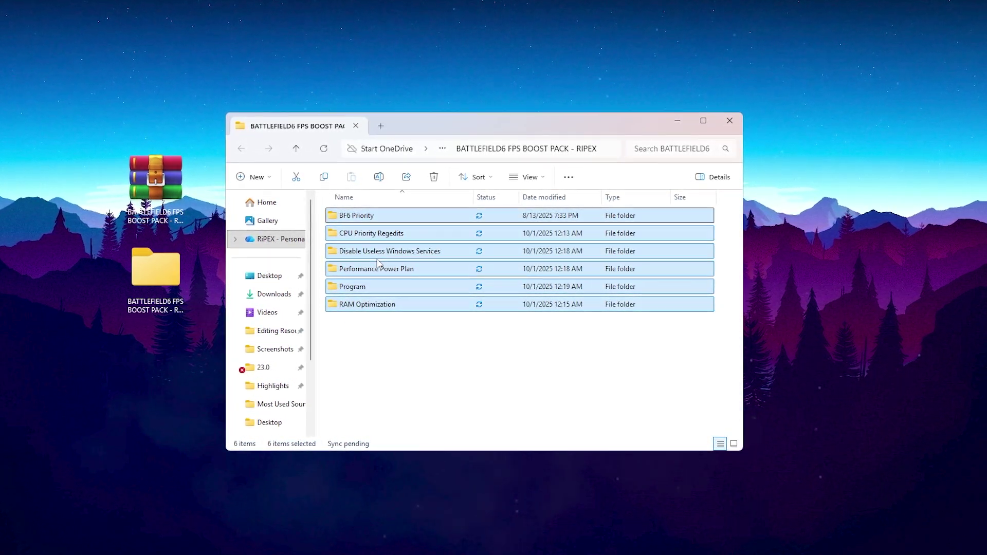
left_click(411, 374)
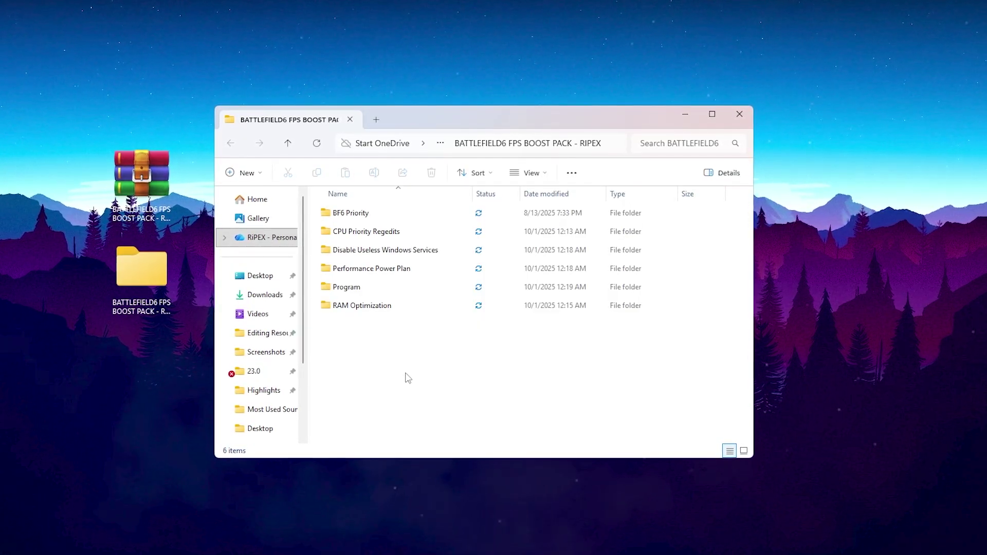
Open the INTEL CPU's folder inside CPU Priority Regedits of the BATTLEFIELD6 FPS BOOST PACK folder.
double_click(370, 231)
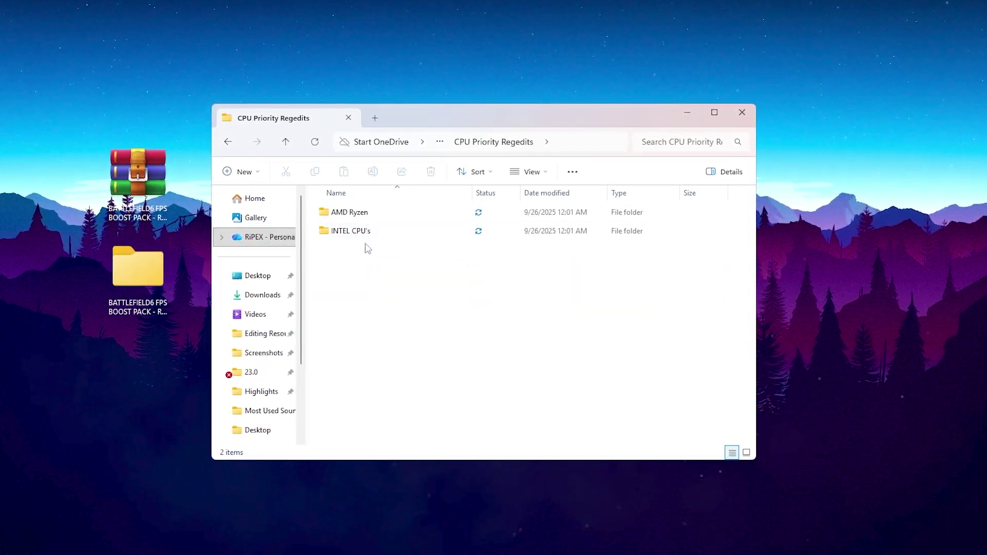
left_click_drag(445, 266, 329, 216)
left_click(403, 278)
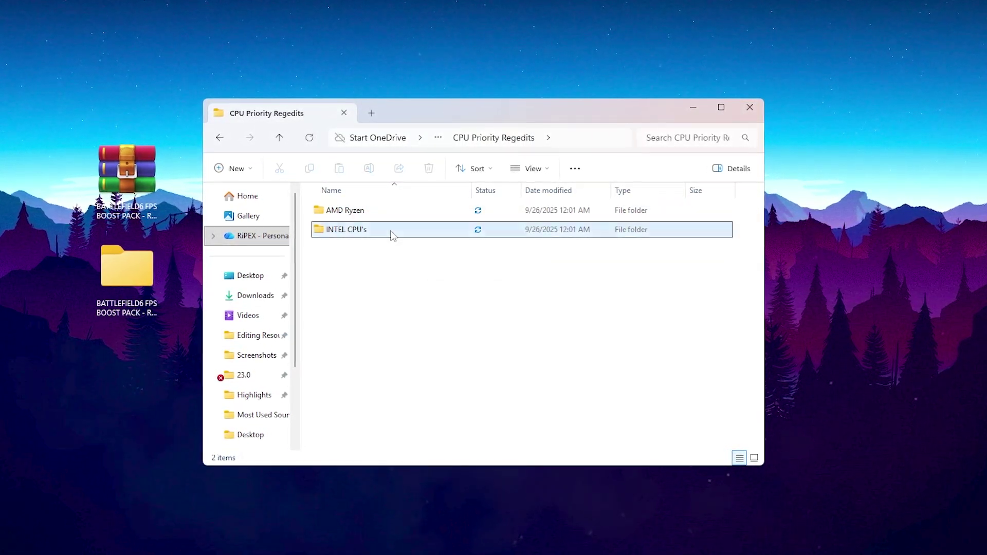
double_click(392, 231)
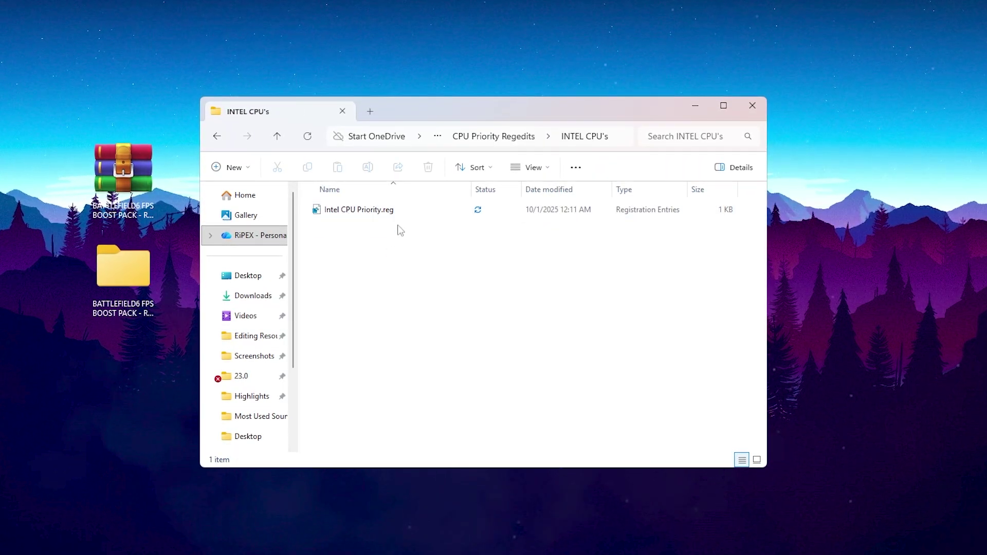
Add the contents of Intel CPU Priority.reg to the Windows registry and confirm the prompts.
double_click(367, 214)
left_click(432, 416)
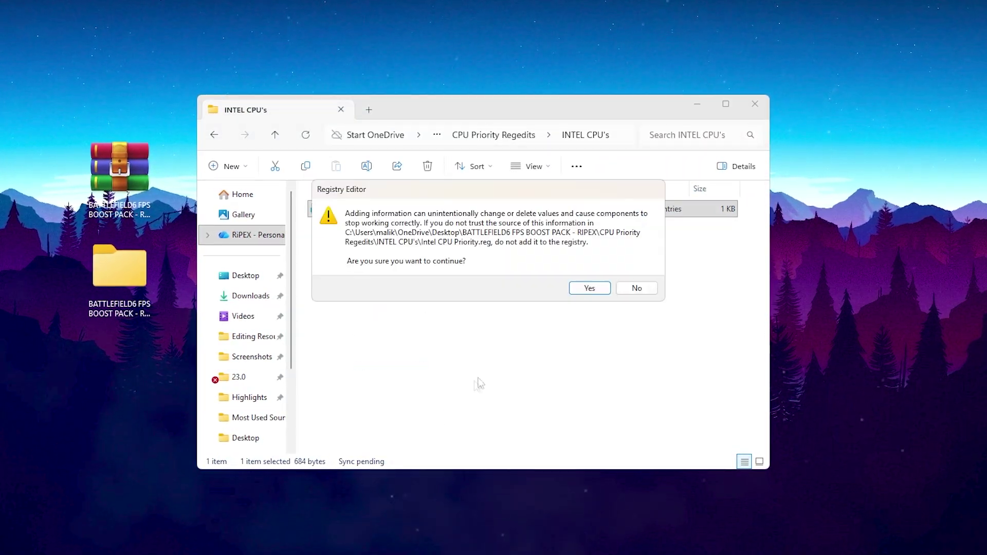
left_click(586, 288)
left_click(635, 274)
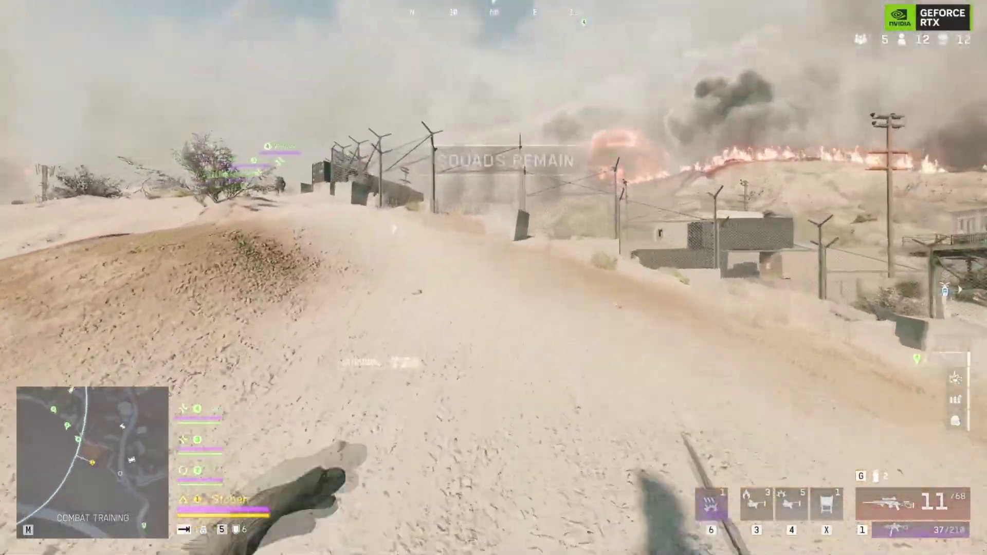
key("2")
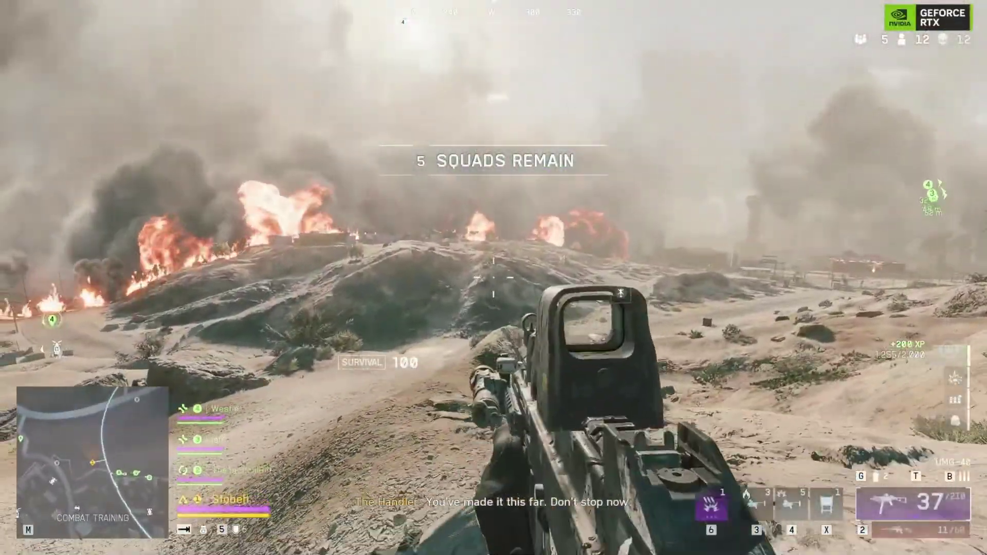
key("1")
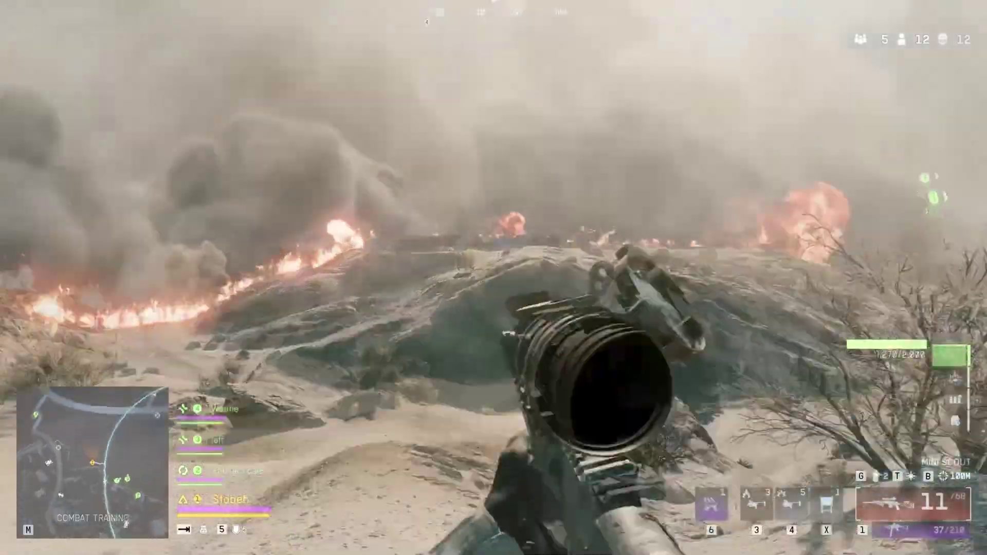
right_click(494, 278)
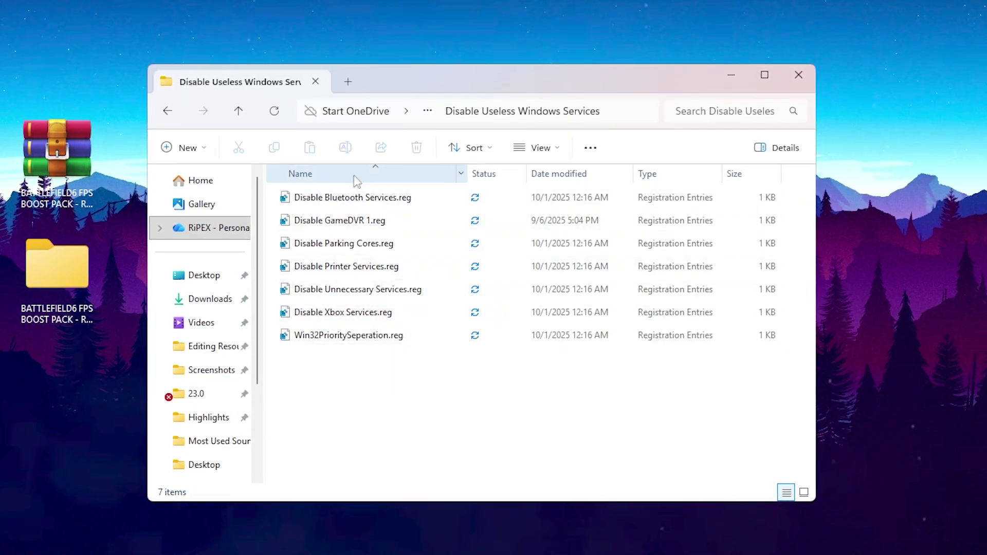
Add Disable Bluetooth Services.reg and Disable GameDVR 1.reg to the Windows registry, accepting all prompts.
double_click(368, 199)
left_click(406, 441)
left_click(619, 289)
left_click(662, 273)
double_click(386, 220)
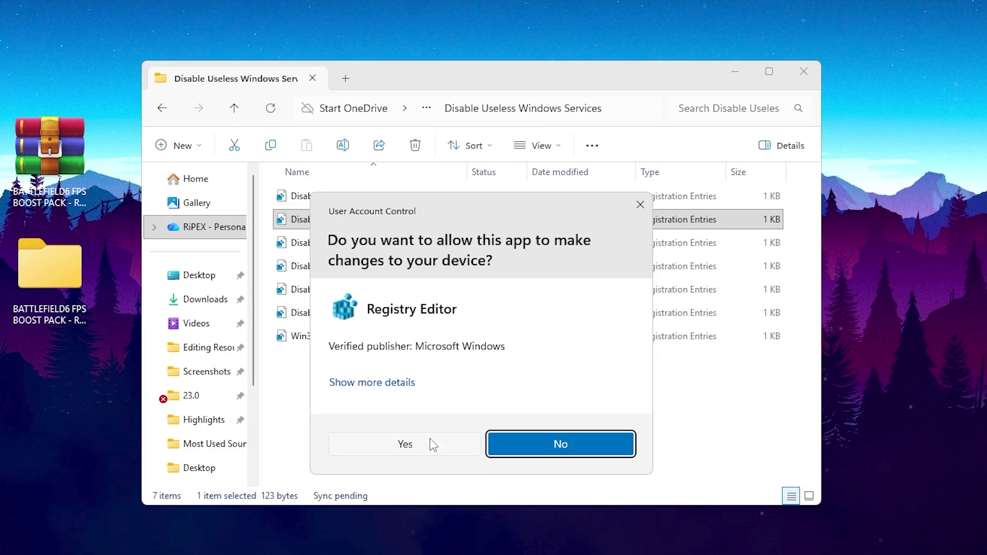
left_click(411, 442)
left_click(608, 290)
left_click(657, 271)
Add Disable Parking Cores.reg and Disable Printer Services.reg to the Windows registry, accepting all prompts.
double_click(387, 244)
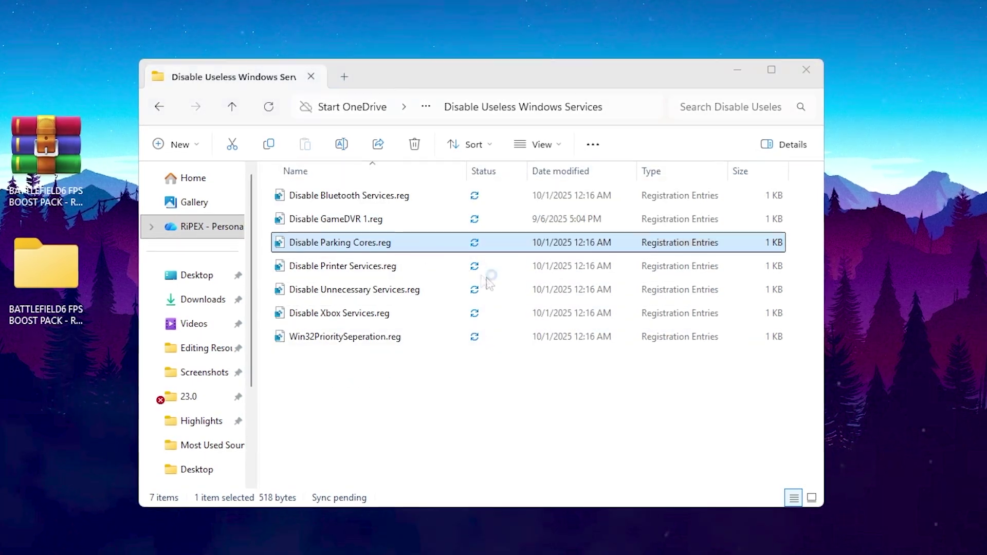
left_click(427, 452)
left_click(661, 288)
left_click(716, 273)
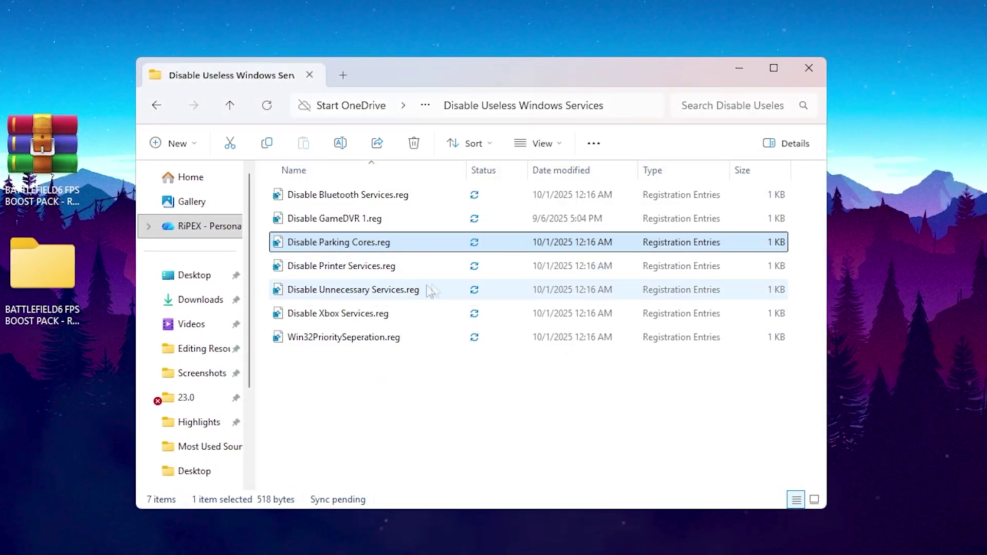
left_click(370, 268)
double_click(371, 268)
left_click(414, 450)
left_click(601, 289)
left_click(674, 278)
Add Disable Unnecessary Services.reg and Disable Xbox Services.reg to the Windows registry, accepting all prompts.
double_click(351, 289)
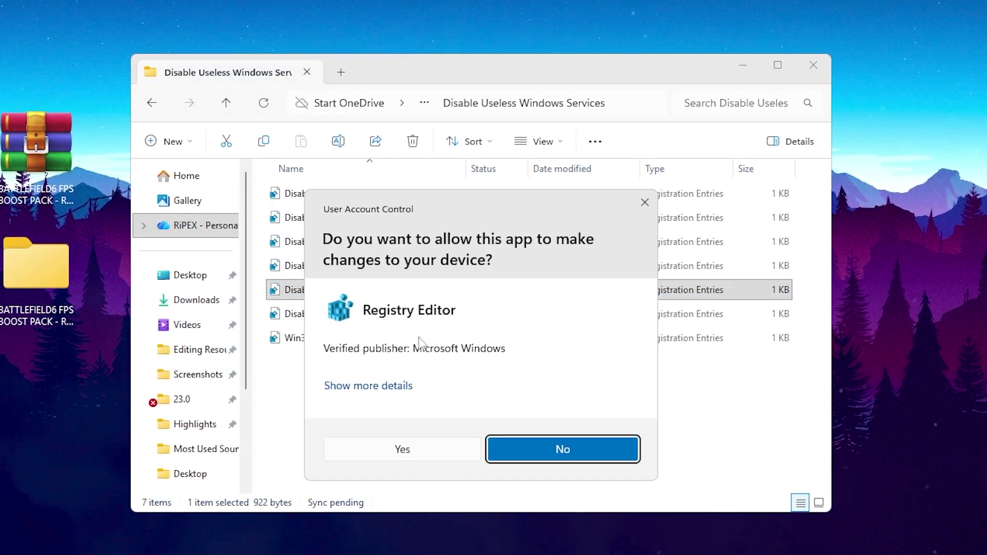
left_click(403, 451)
left_click(612, 291)
left_click(670, 273)
double_click(330, 314)
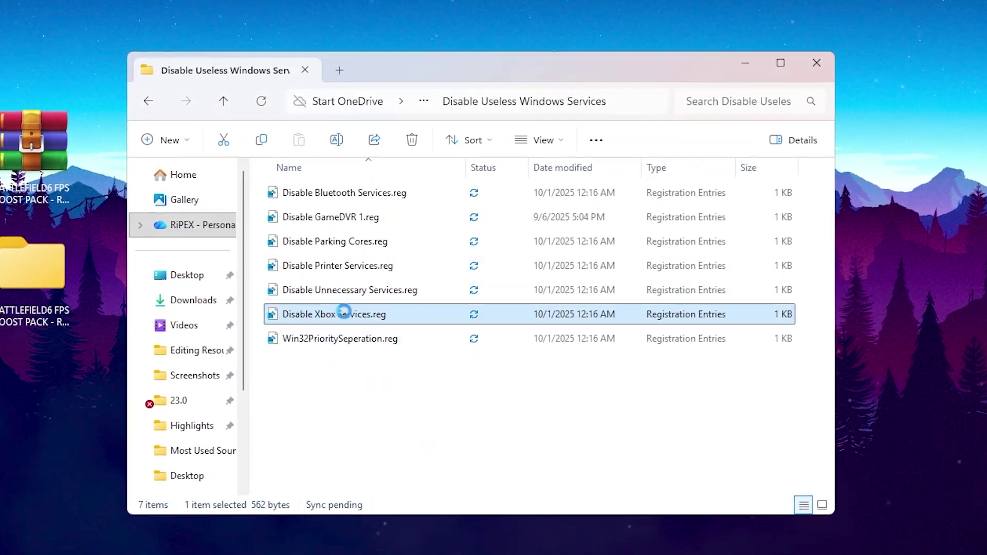
left_click(415, 450)
left_click(611, 289)
left_click(666, 273)
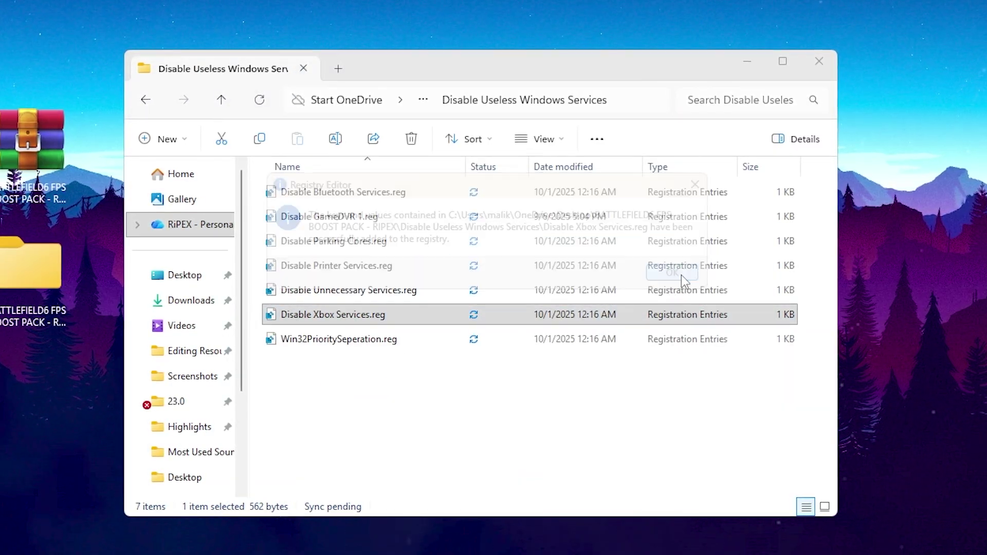
Return to the BATTLEFIELD6 FPS BOOST PACK folder and open its BF6 Priority folder.
left_click(368, 340)
key("alt+Left")
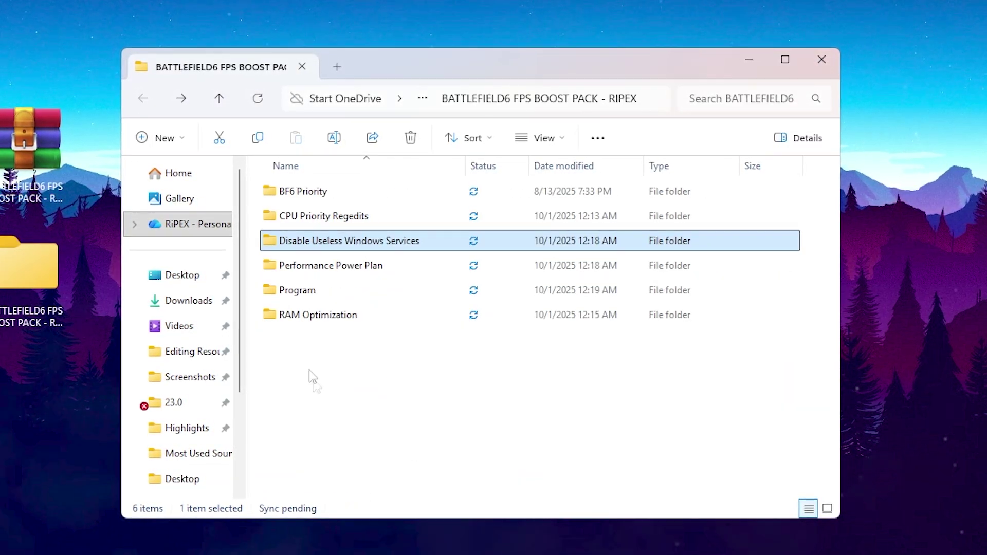
double_click(318, 191)
left_click_drag(383, 268, 284, 186)
left_click(266, 259)
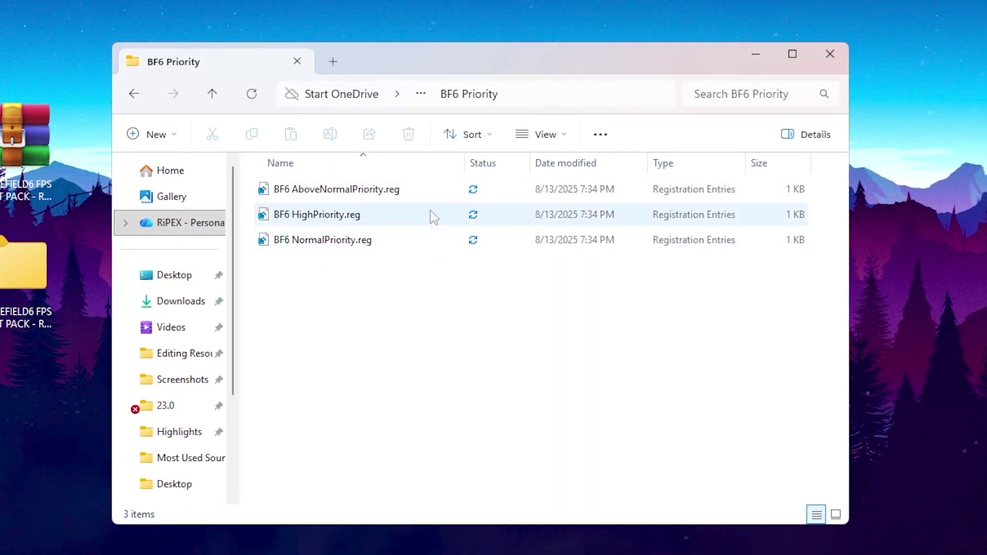
Add the contents of BF6 HighPriority.reg to the Windows registry and confirm the prompts.
double_click(332, 215)
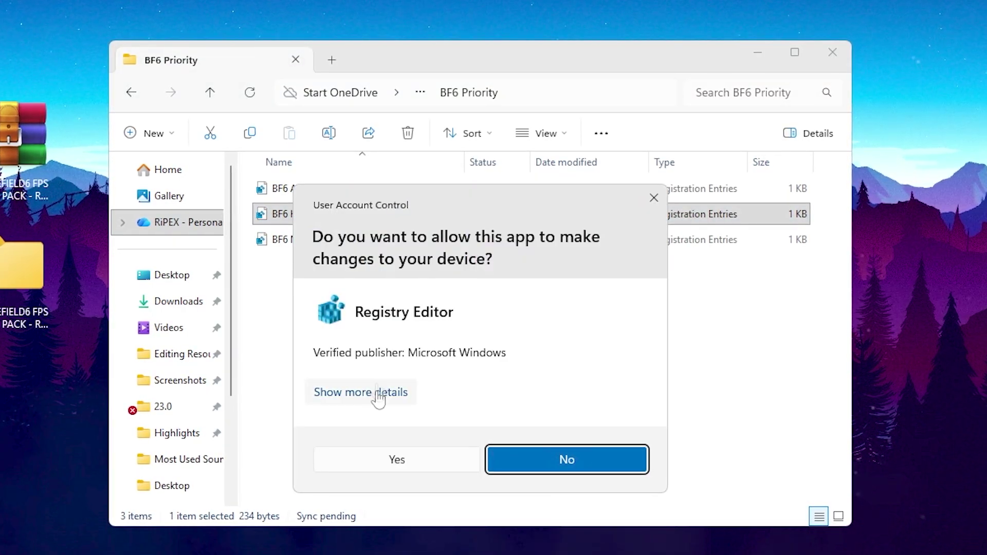
left_click(388, 459)
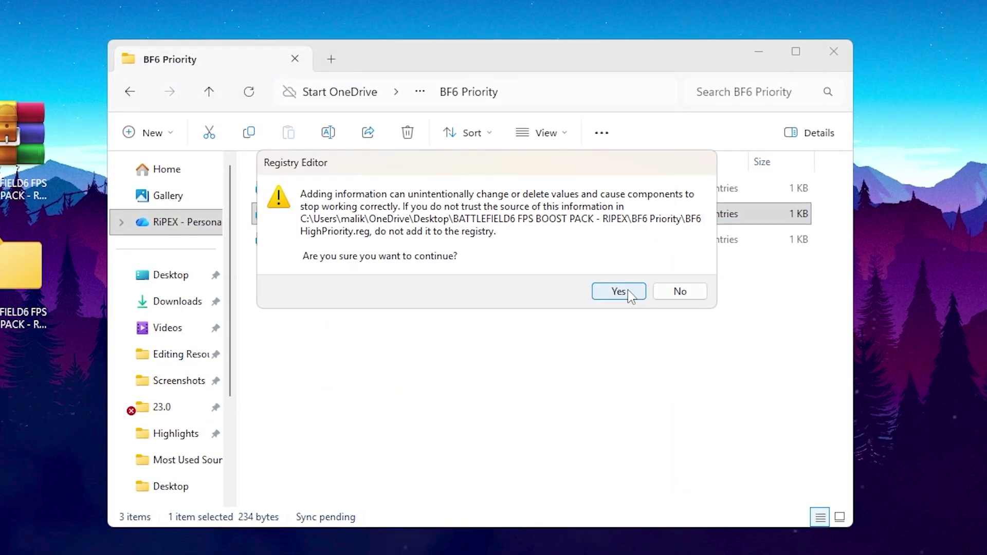
left_click(619, 292)
left_click(682, 271)
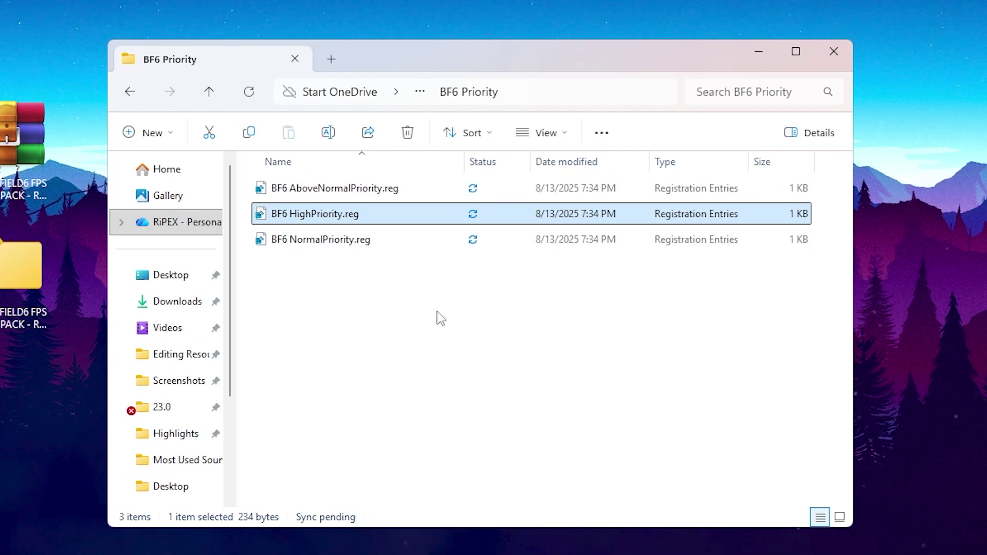
Run the Import Ultimate Performance Power Plan script from the pack's Performance Power Plan folder and open the Power Options shortcut.
key("alt+Left")
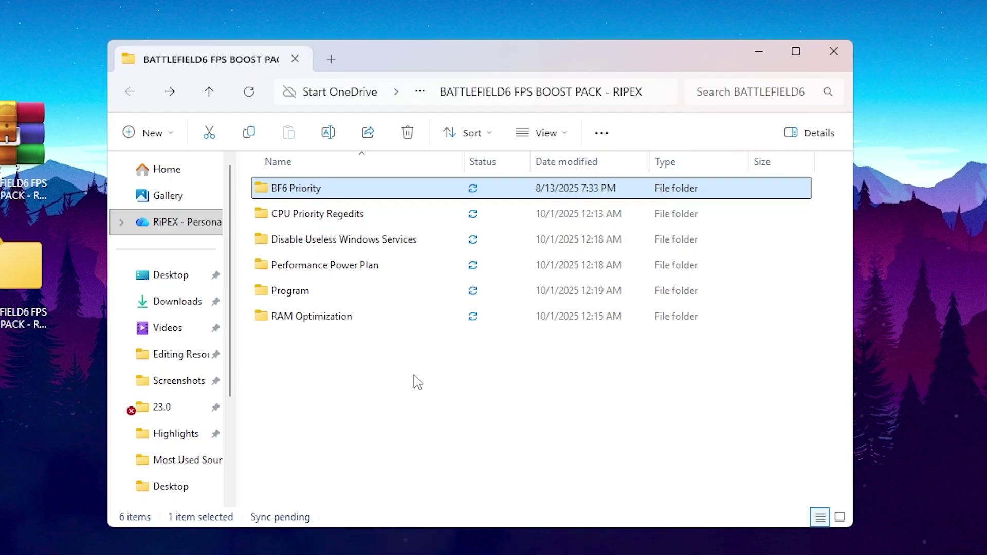
double_click(353, 267)
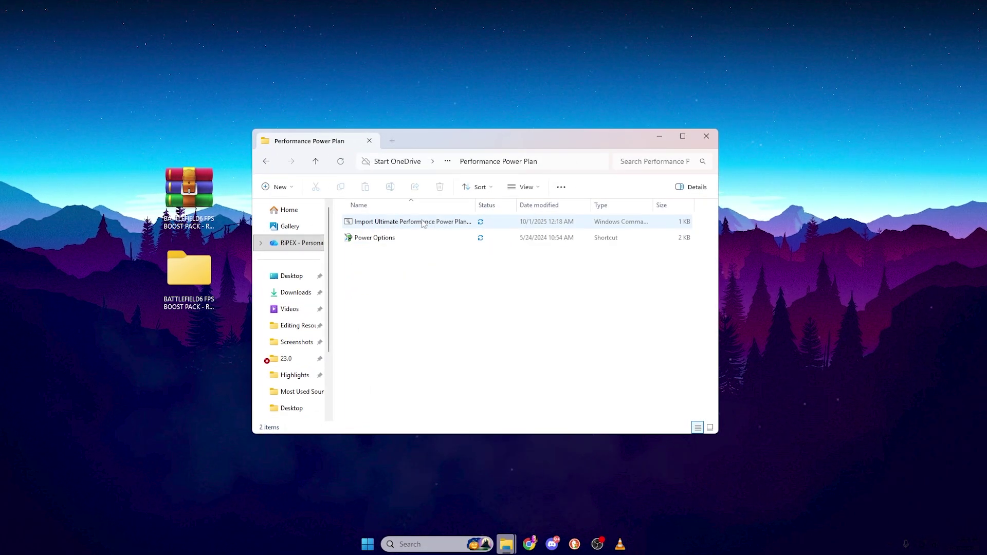
left_click(381, 190)
double_click(423, 222)
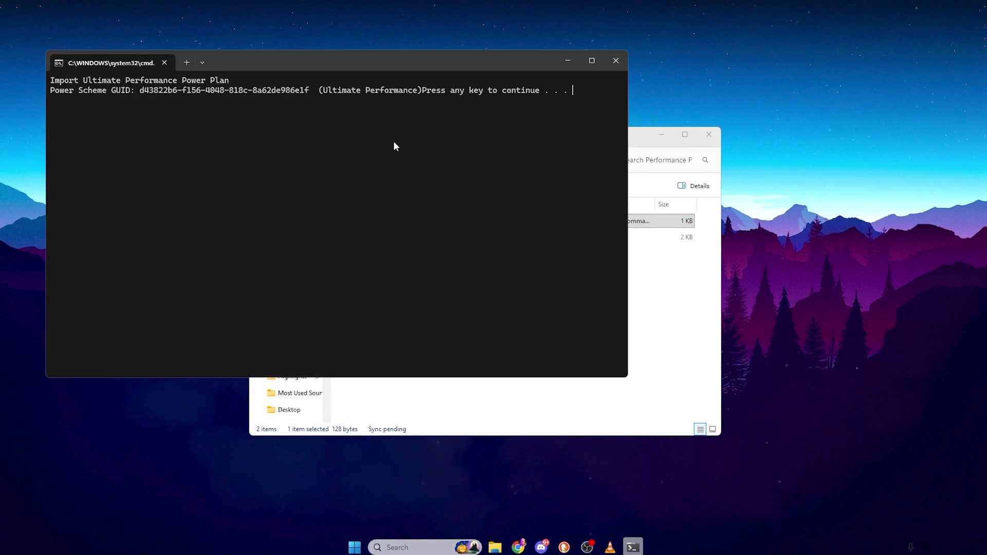
key("Return")
double_click(381, 237)
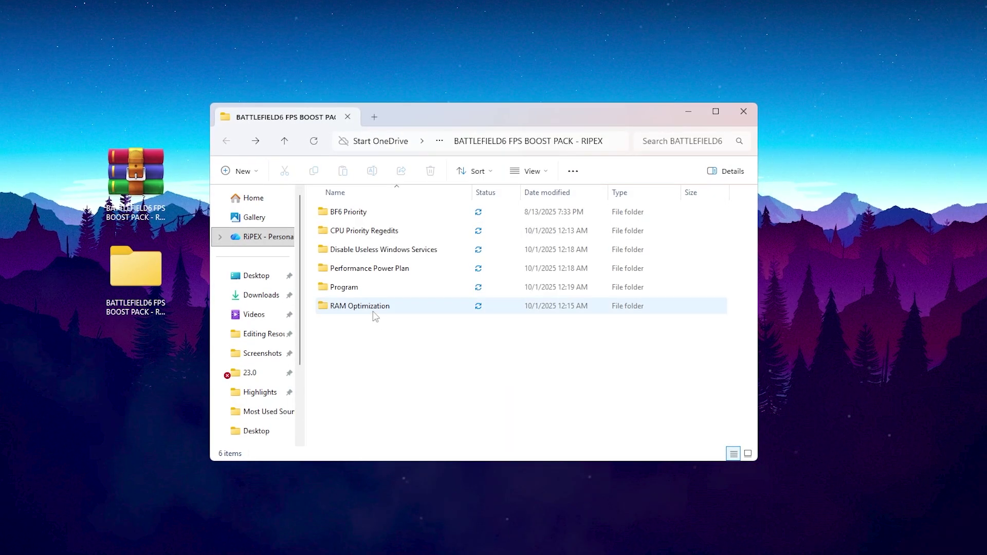
Add 32GB Ram.reg from the pack's RAM Optimization folder to the Windows registry and confirm the prompts.
double_click(373, 309)
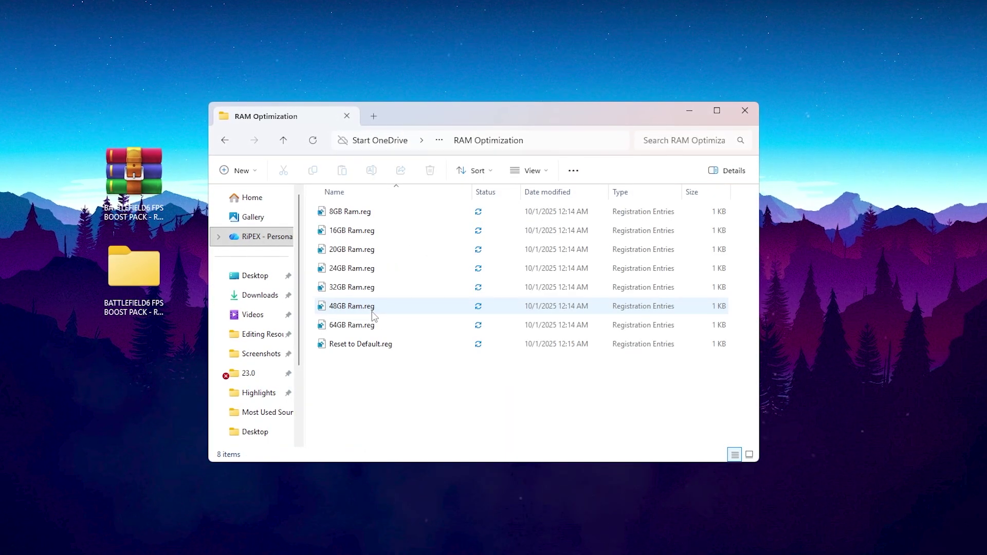
left_click_drag(445, 371, 319, 208)
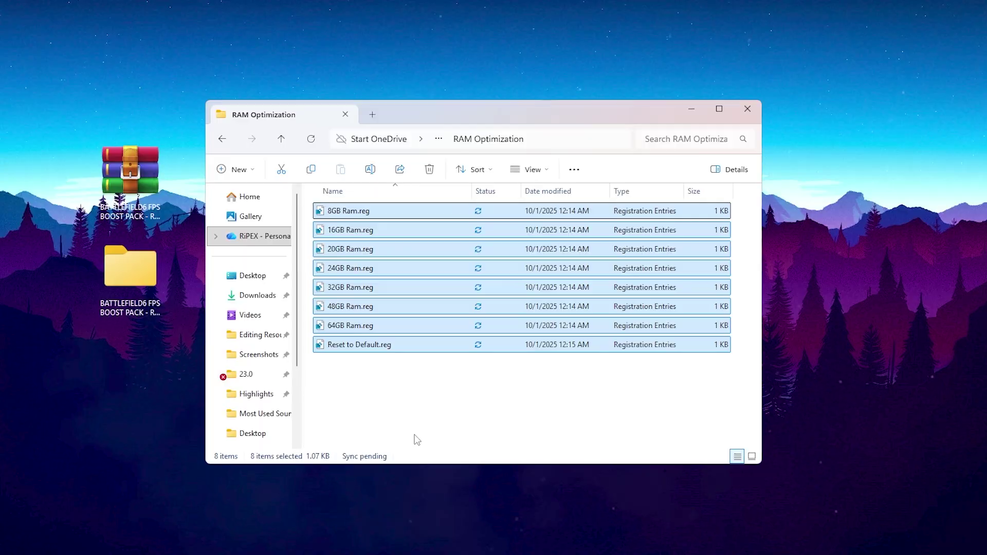
left_click(414, 437)
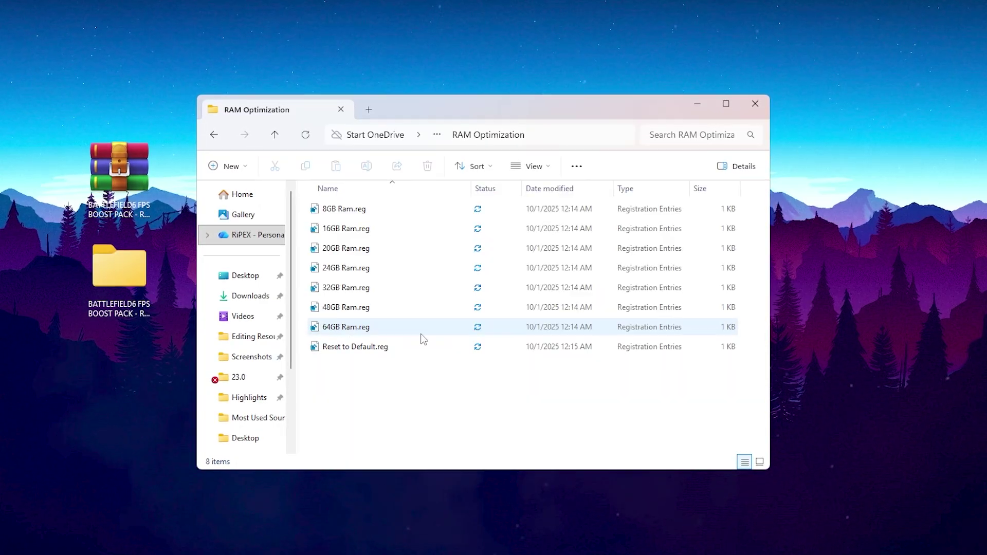
double_click(361, 288)
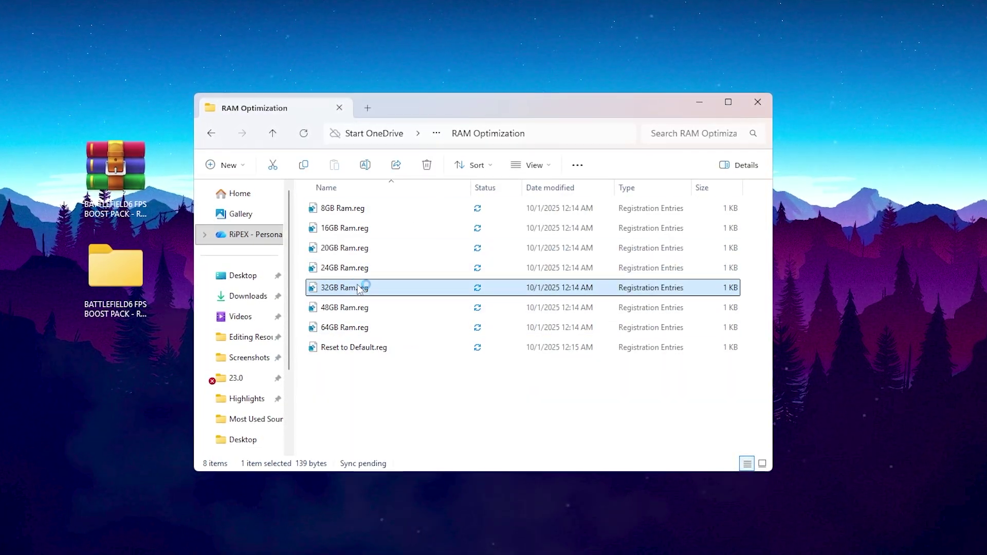
left_click(419, 421)
left_click(591, 288)
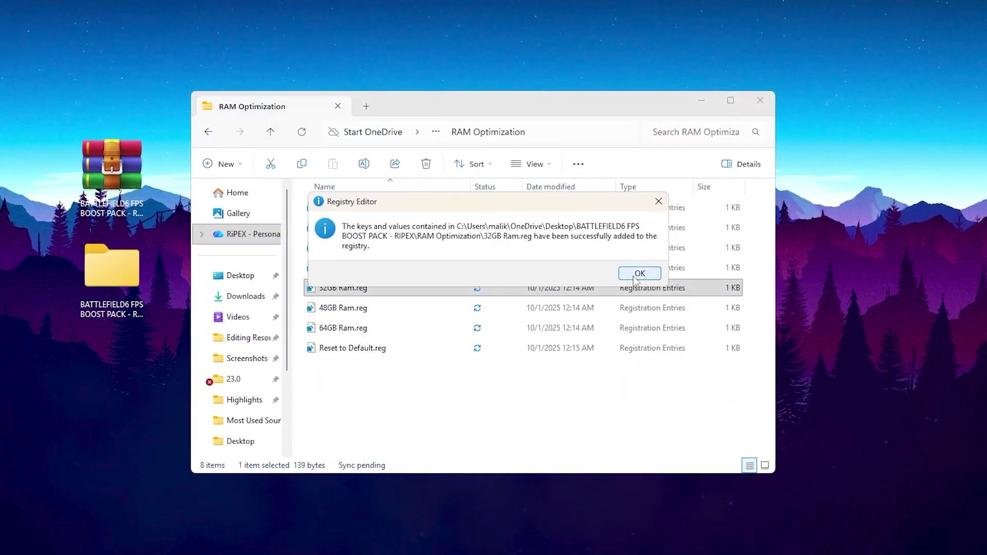
left_click(638, 334)
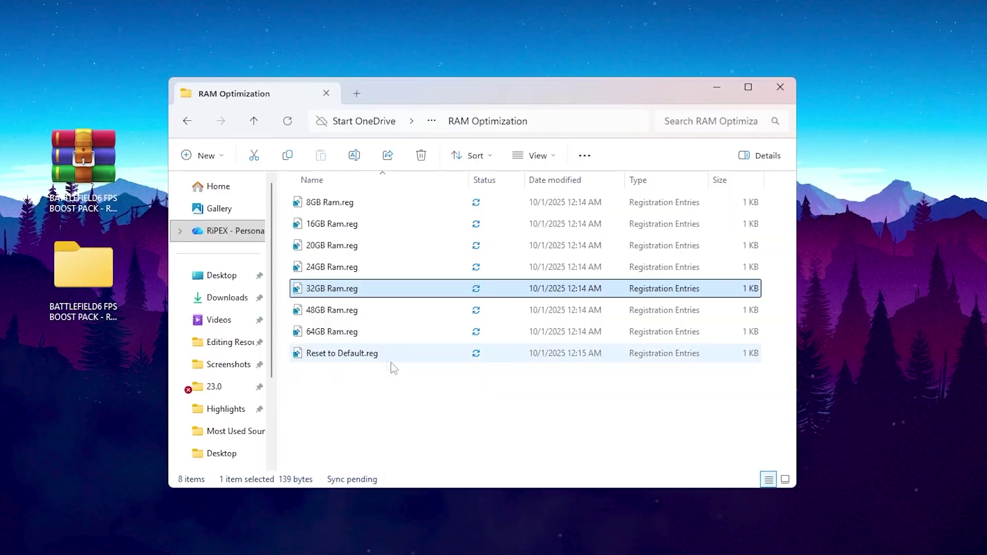
Run parkcontrolsetup64.exe from the pack's Program folder, allow it to make changes, and proceed with the installation in English.
key("alt+Left")
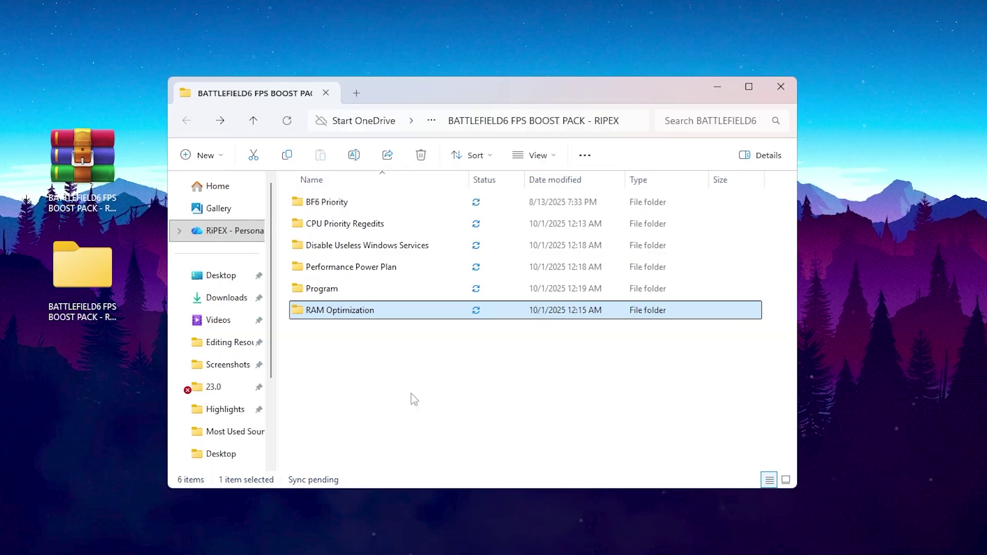
double_click(338, 292)
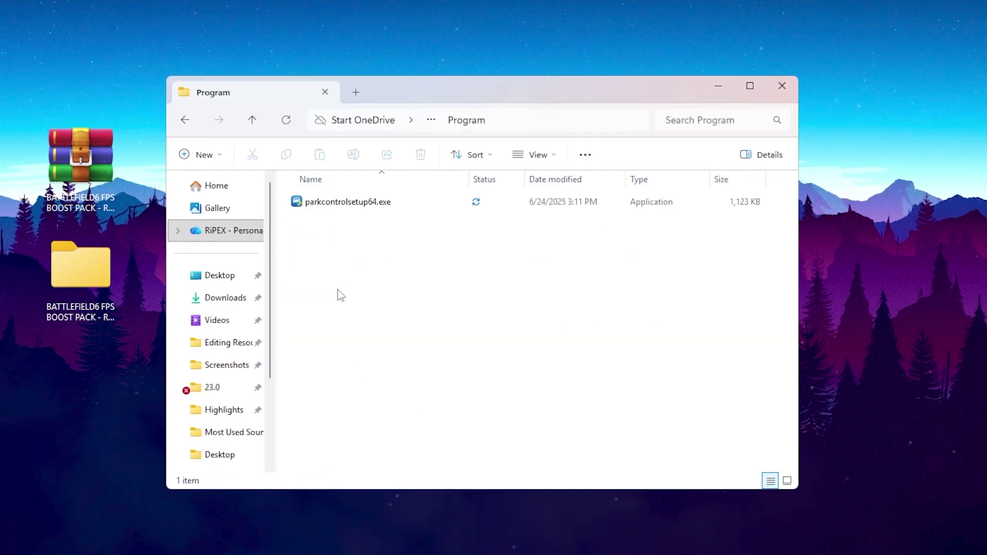
double_click(370, 202)
left_click(410, 441)
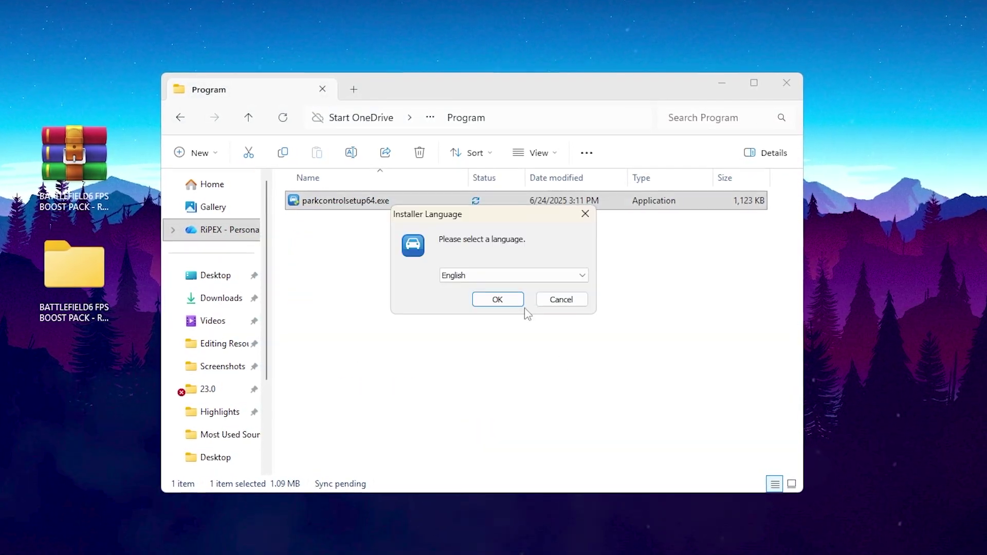
left_click(498, 297)
left_click(569, 379)
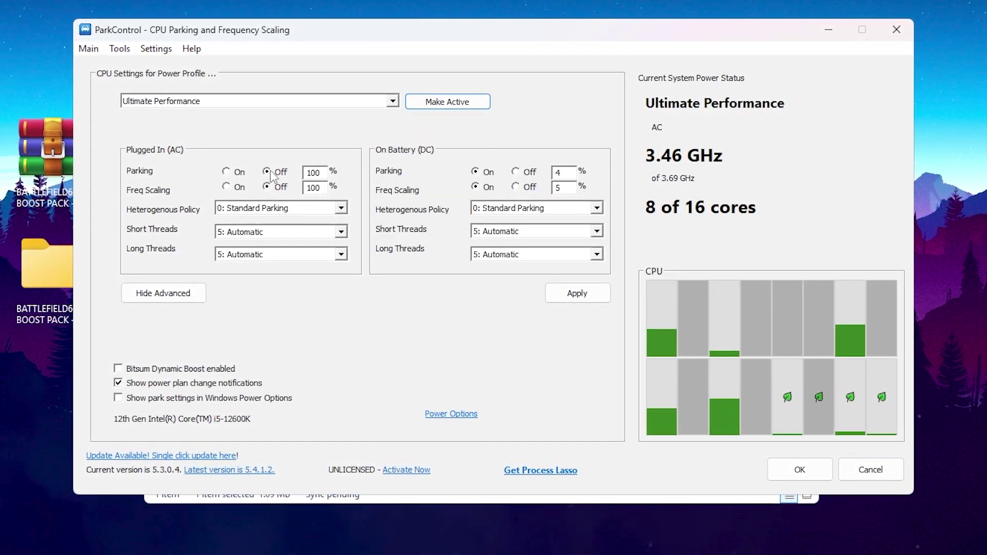
Apply the Ultimate Performance profile in ParkControl with plugged-in parking and frequency scaling off, and close the window.
left_click(576, 303)
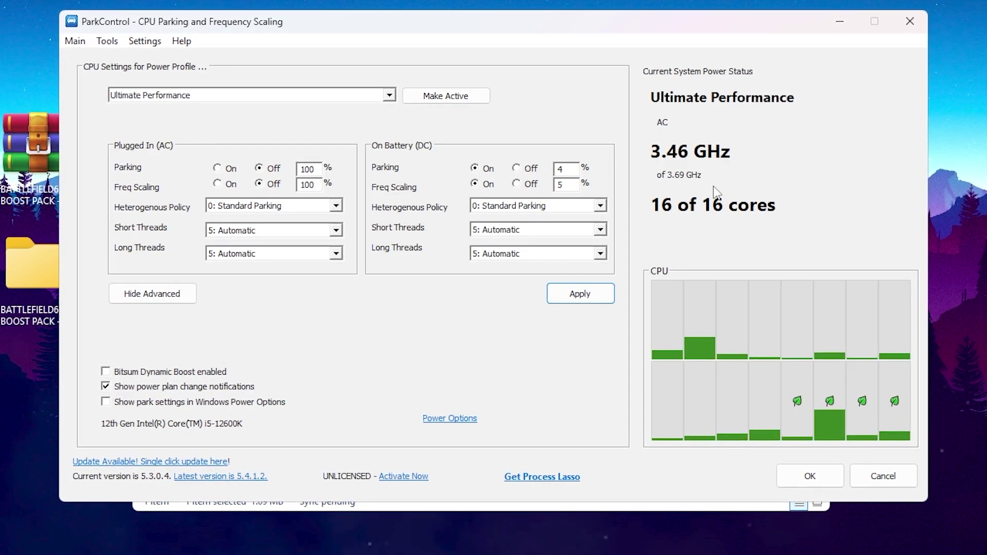
left_click(809, 477)
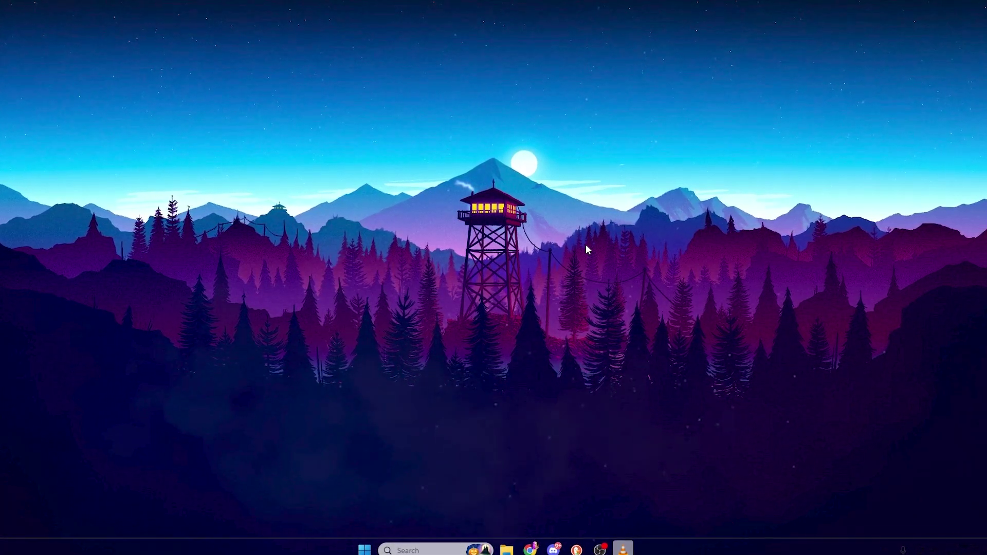
Search Windows for core isolation, turn Memory integrity off, and close Windows Security.
key("super")
type("core isolation")
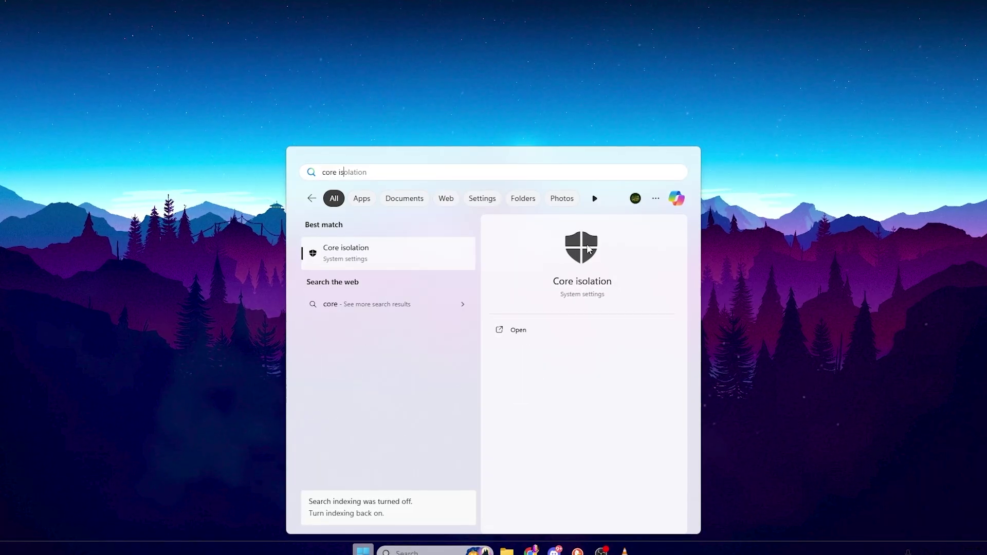
key("Return")
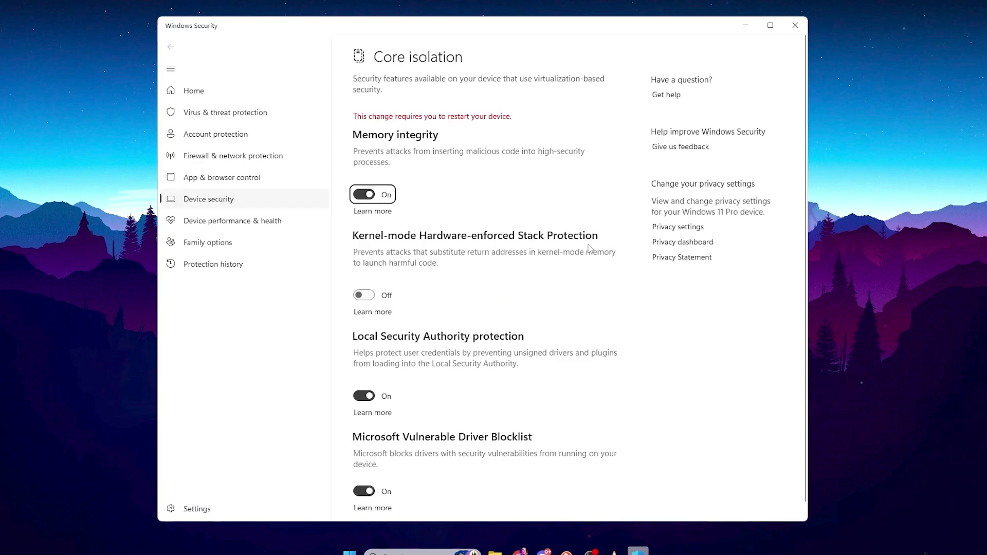
left_click(364, 195)
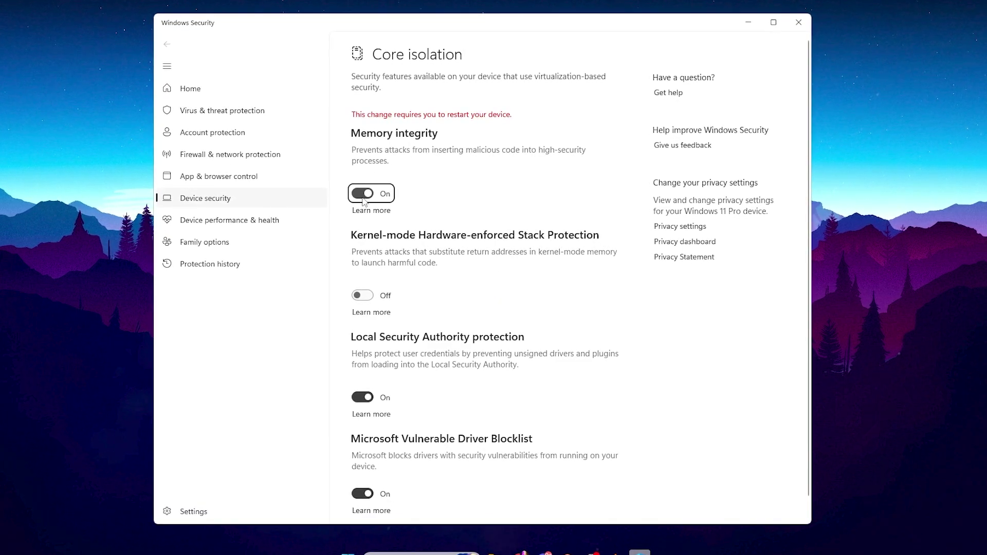
left_click(430, 360)
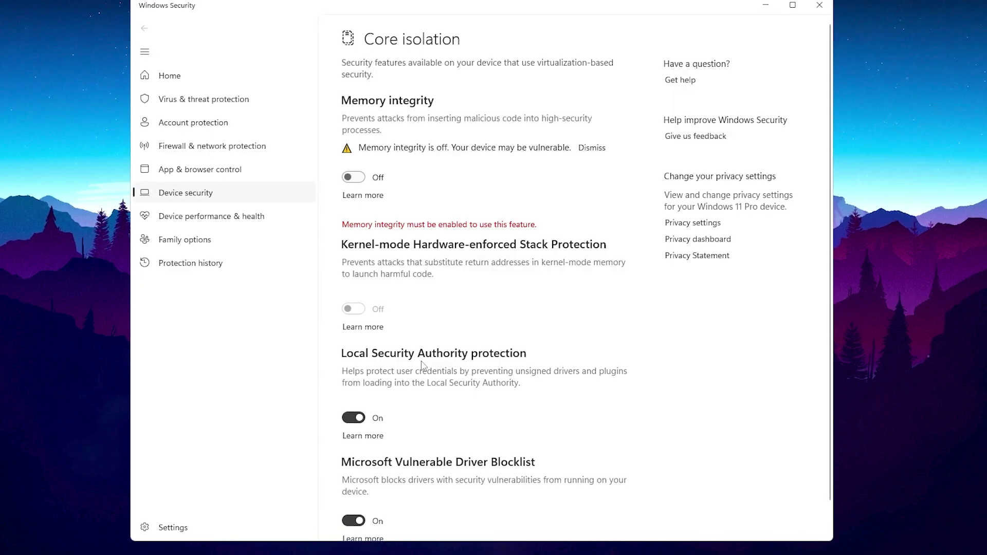
left_click(817, 6)
Review the Game Bar and Captures pages in the Gaming section of Windows Settings.
key("super")
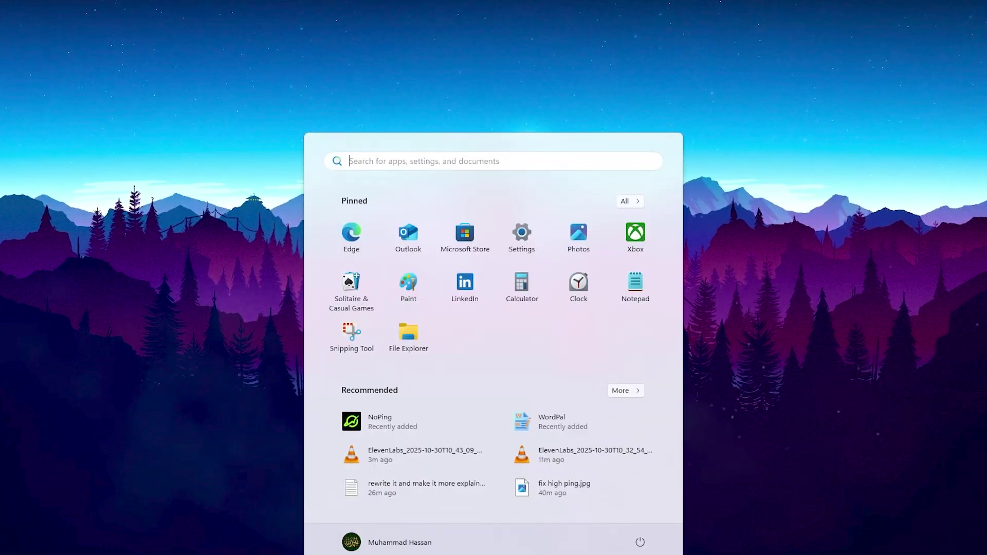
left_click(542, 238)
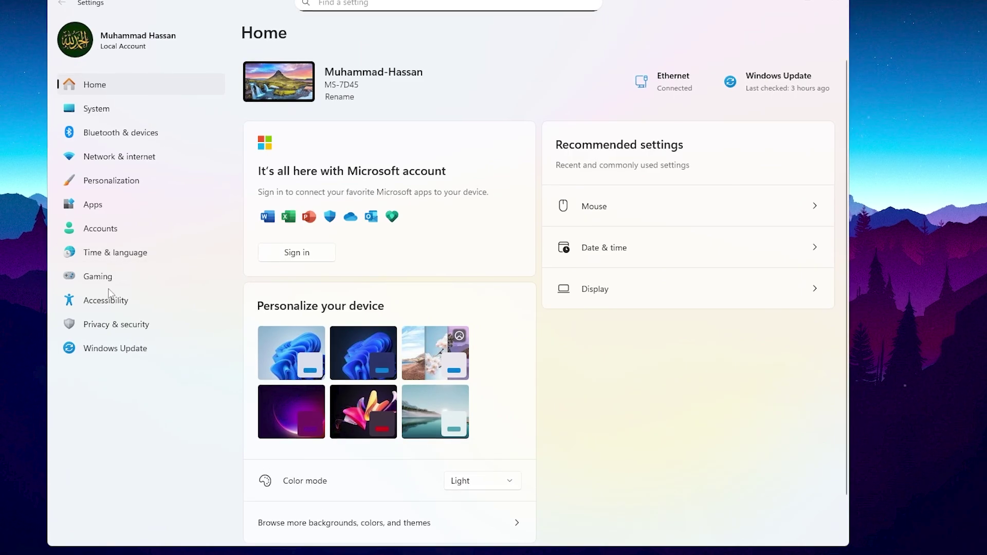
left_click(113, 276)
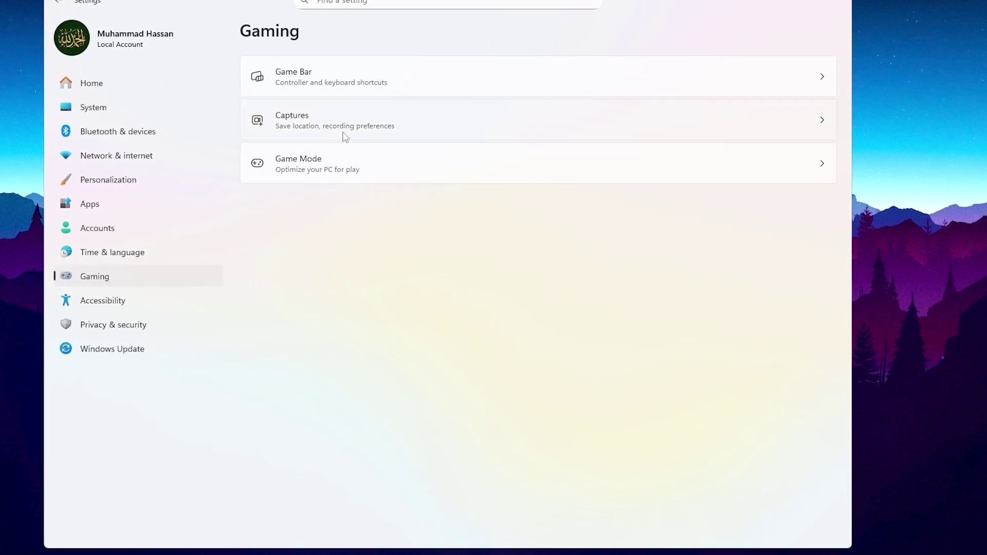
left_click(397, 88)
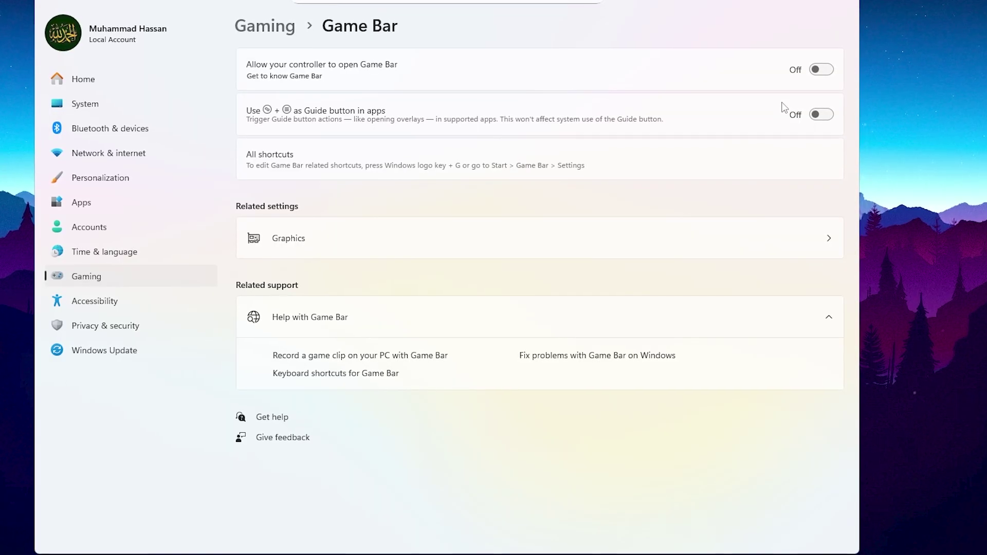
key("alt+Left")
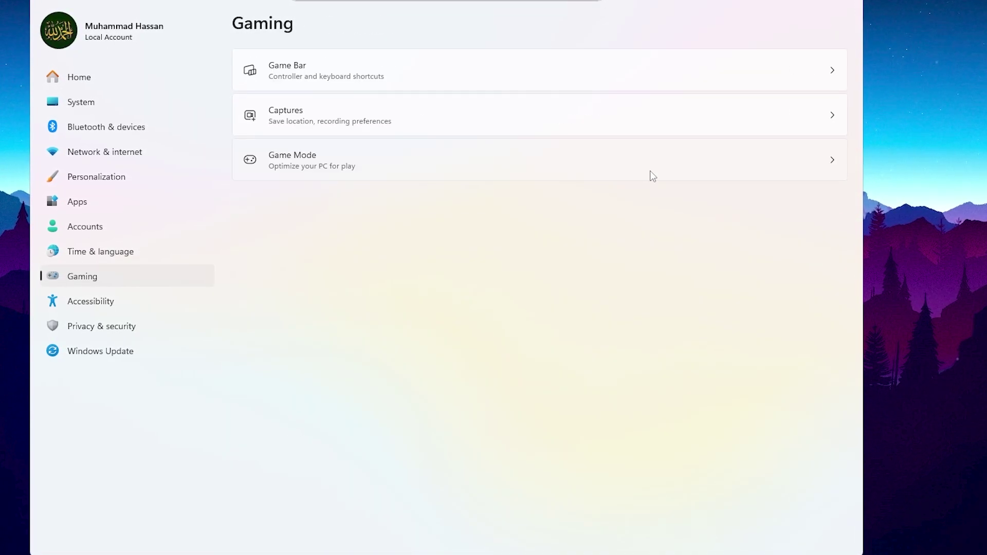
left_click(317, 123)
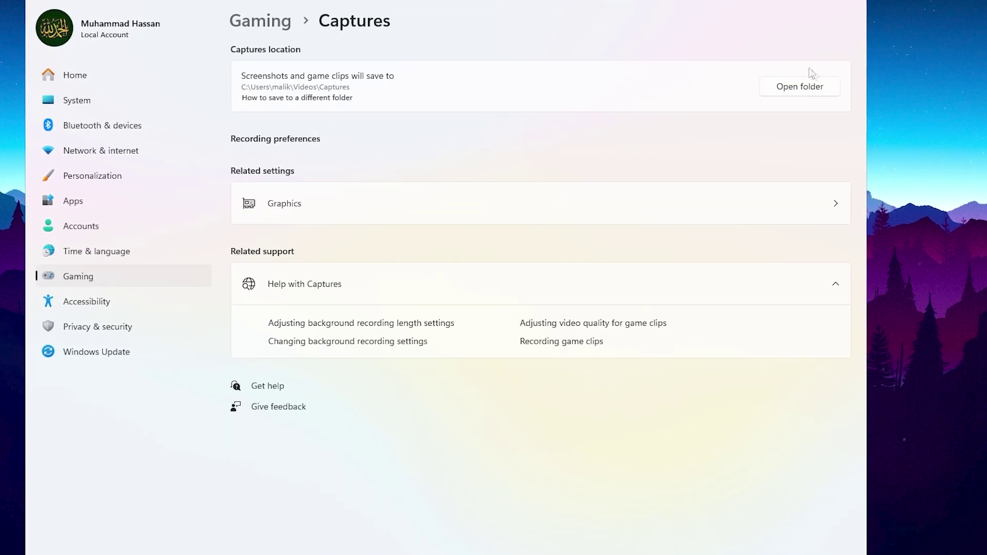
key("alt+Left")
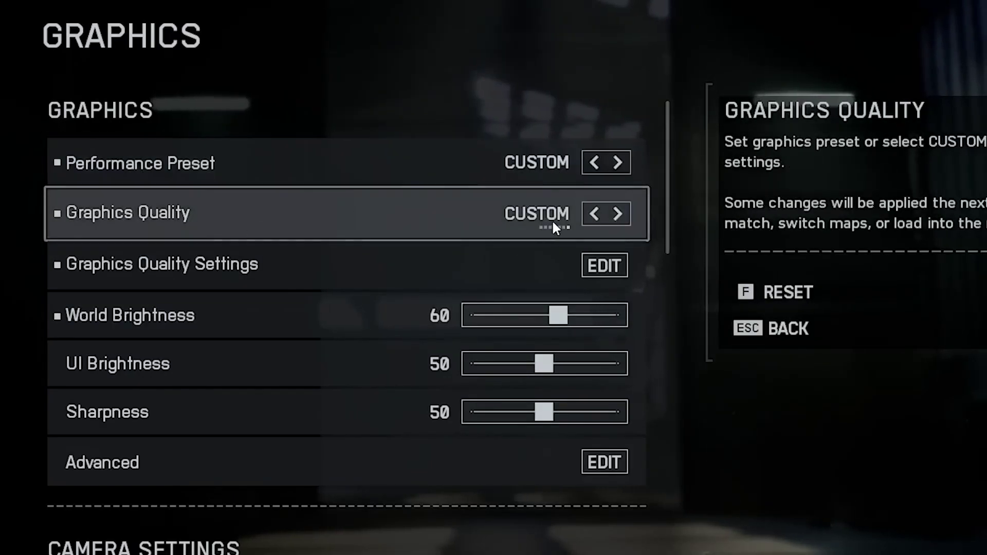
In Battlefield 6's graphics camera settings, set World Motion Blur to 0 and Camera Shake Amount to 50.
scroll(511, 217, "down", 5)
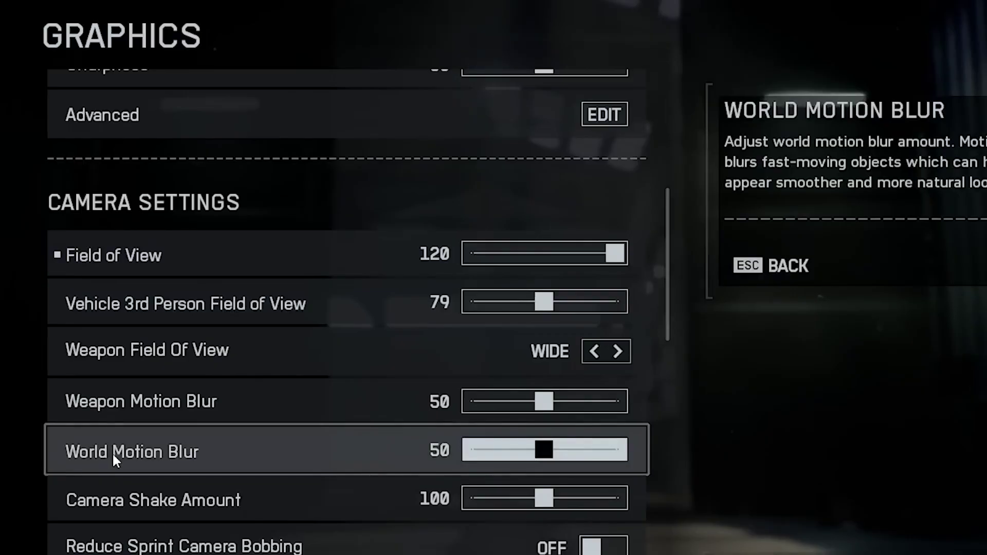
key("Left")
key("Left")
key("Left")
key("Left")
key("Left")
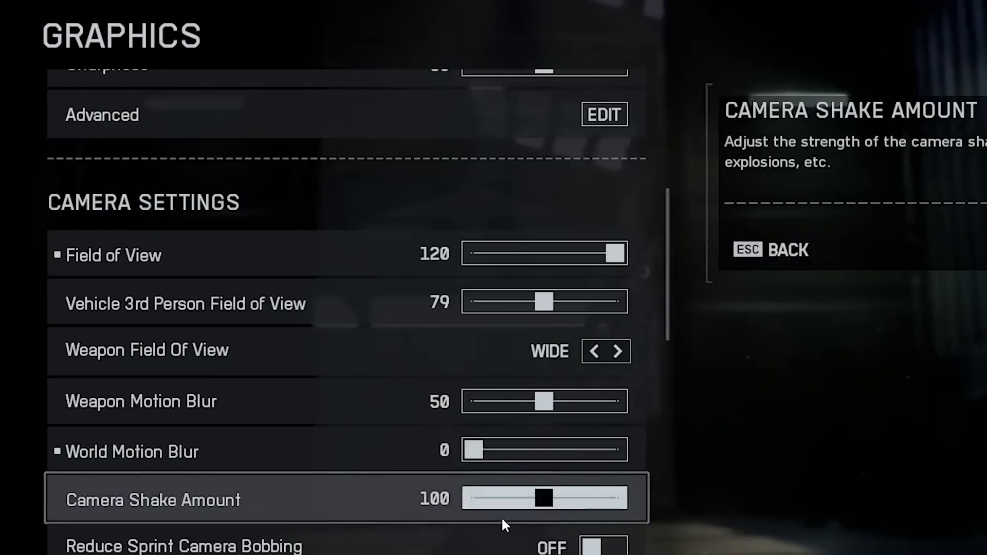
left_click_drag(545, 506, 386, 473)
Turn Film Grain off and Reduce Sprint Camera Bobbing on in the camera settings.
scroll(587, 525, "down", 3)
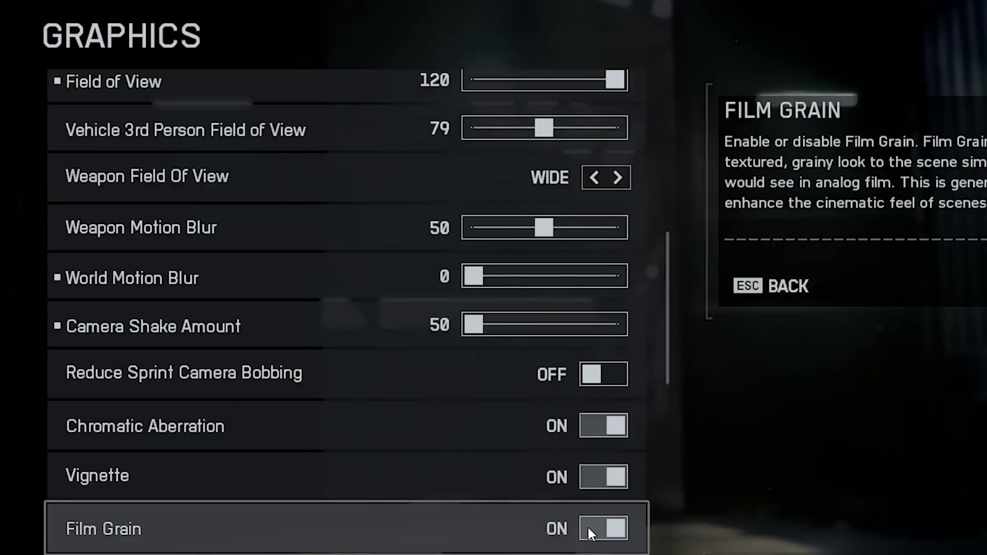
left_click(594, 532)
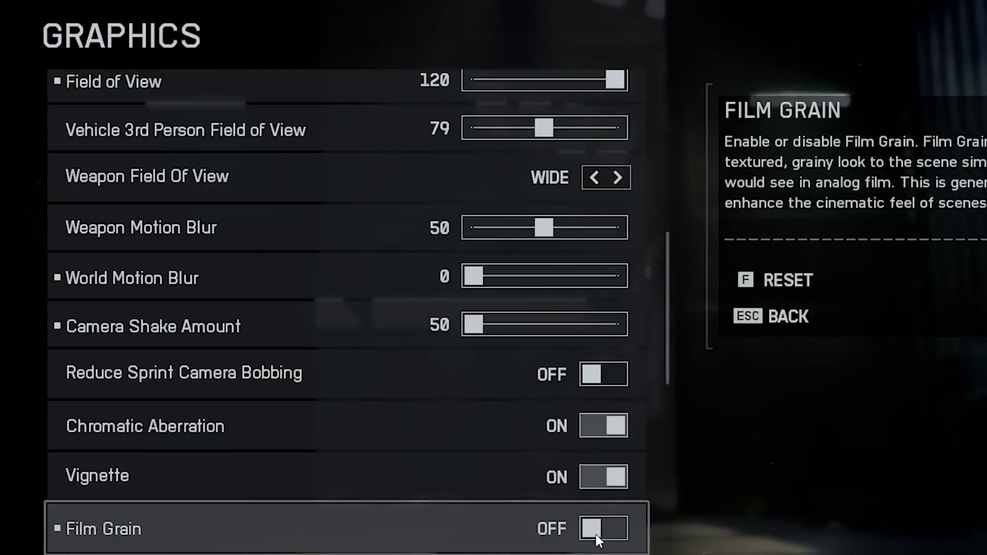
left_click(601, 376)
Review the detailed graphics quality settings and lower Mesh Quality to Medium.
scroll(329, 460, "up", 3)
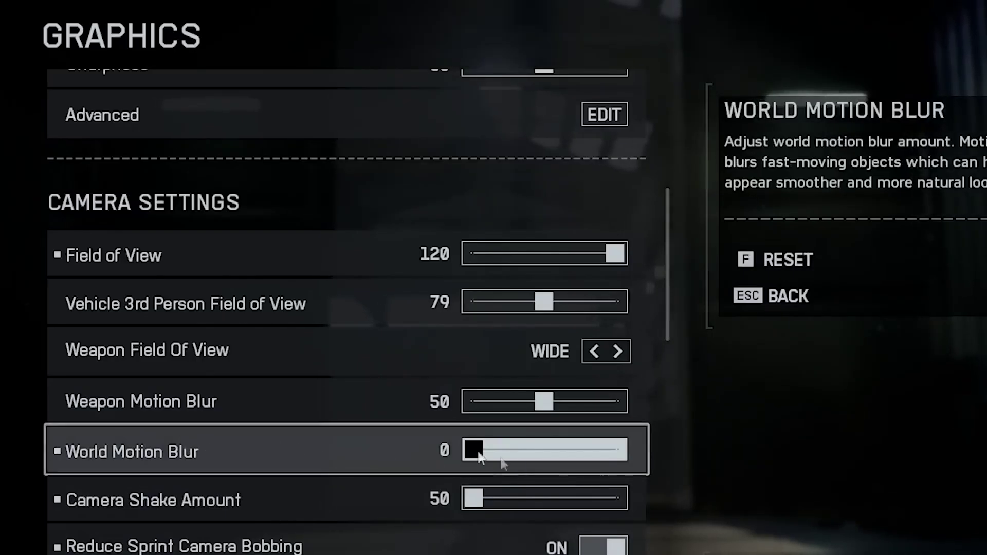
scroll(203, 271, "up", 5)
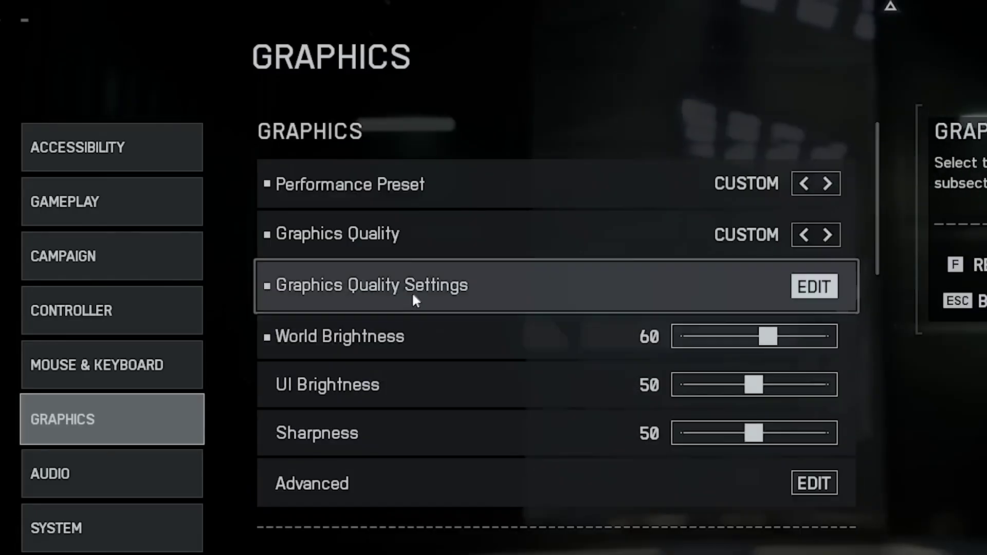
left_click(474, 291)
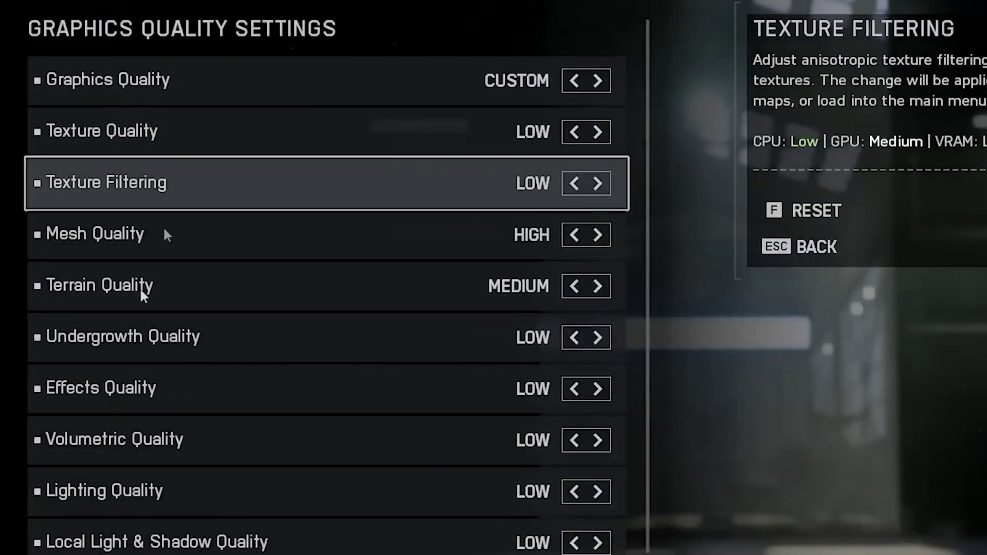
scroll(380, 328, "down", 4)
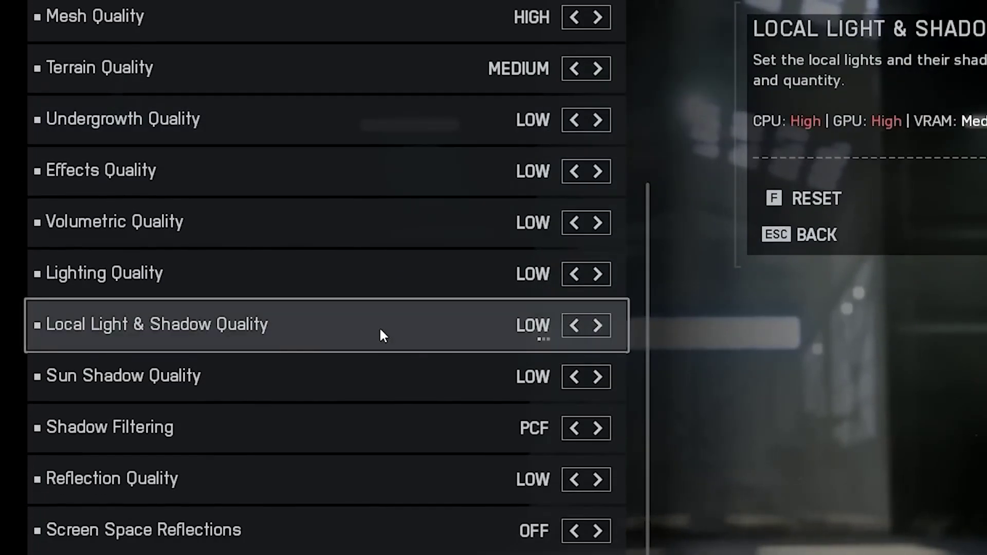
scroll(381, 329, "up", 4)
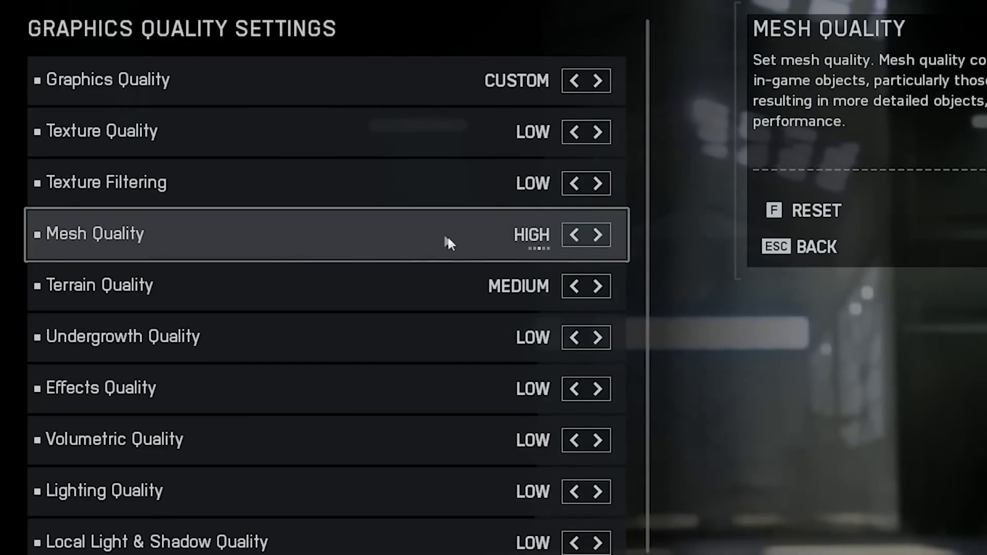
left_click(575, 236)
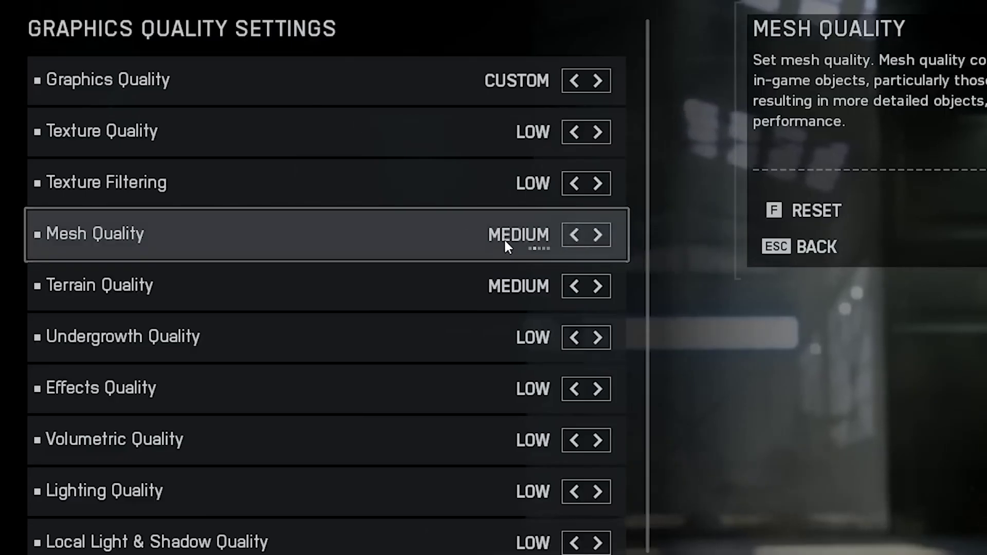